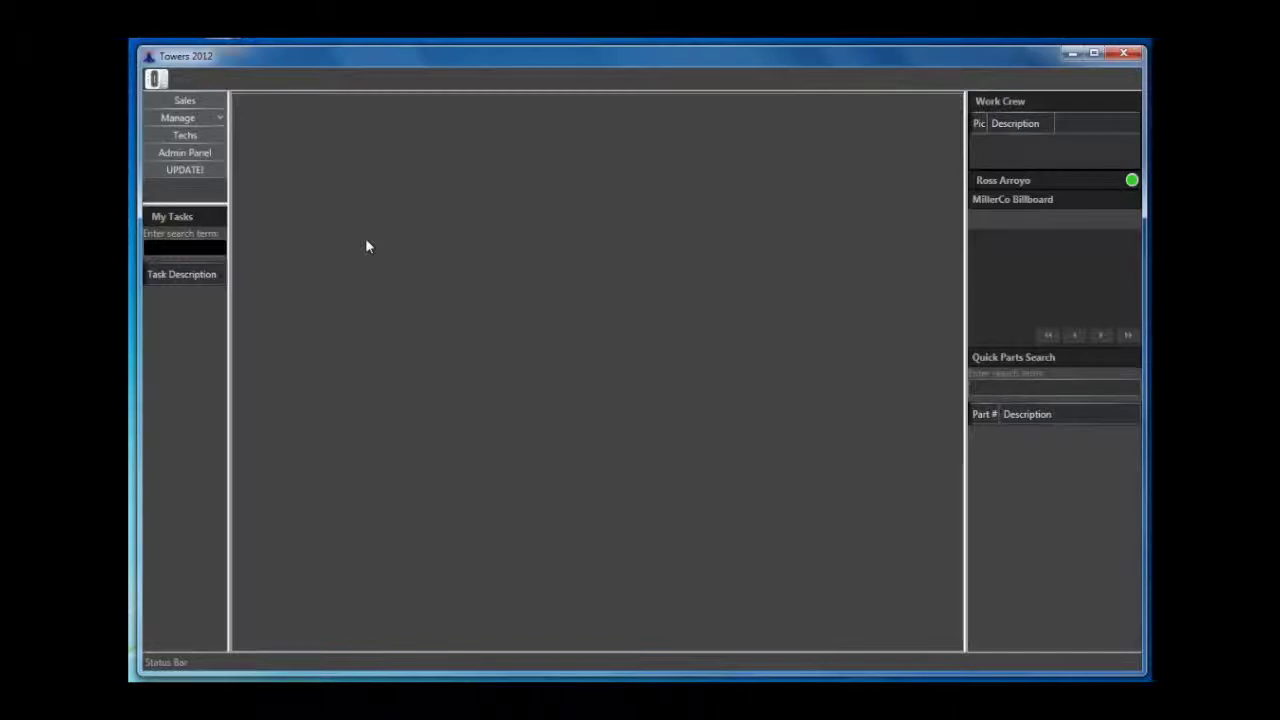
- Open the technicians' view and examine the locations of the assigned work orders on the Gulf Coast area of the map
{"action": "left_click", "coordinate": [185, 137]}
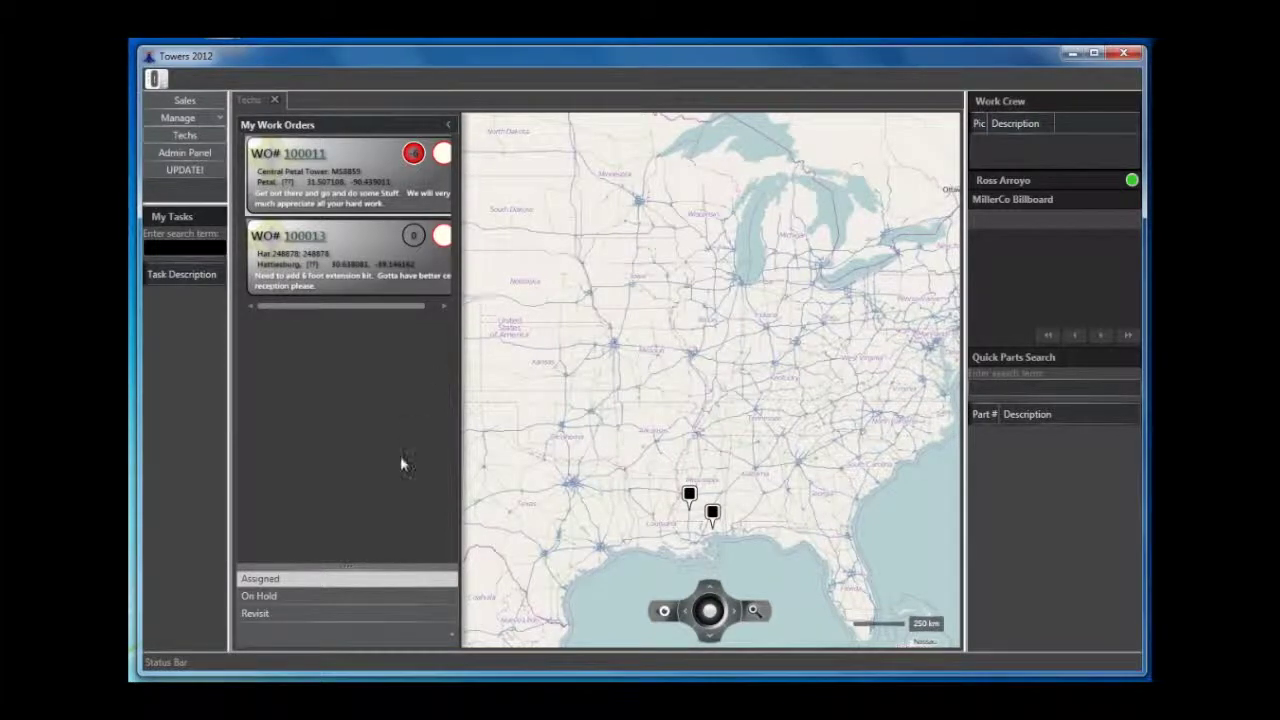
{"action": "scroll", "coordinate": [715, 470], "scroll_direction": "up", "scroll_amount": 1}
{"action": "left_click_drag", "start_coordinate": [697, 456], "coordinate": [703, 416]}
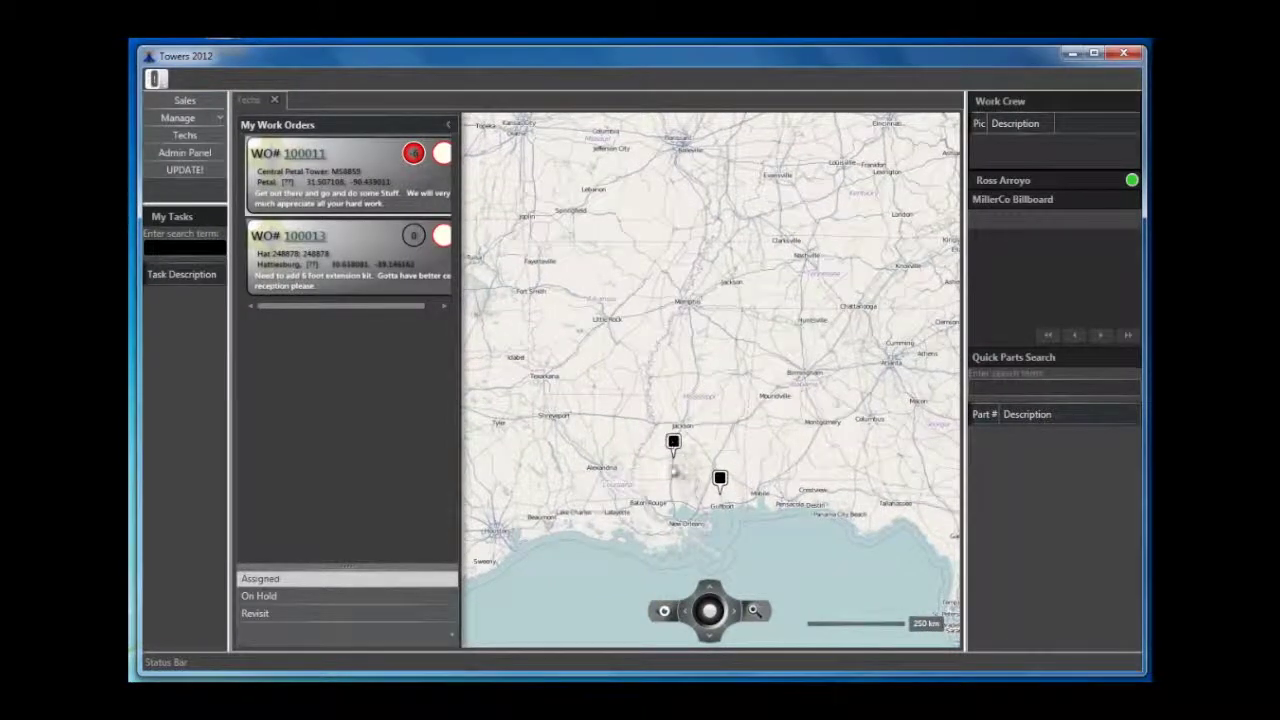
{"action": "mouse_move", "coordinate": [674, 441]}
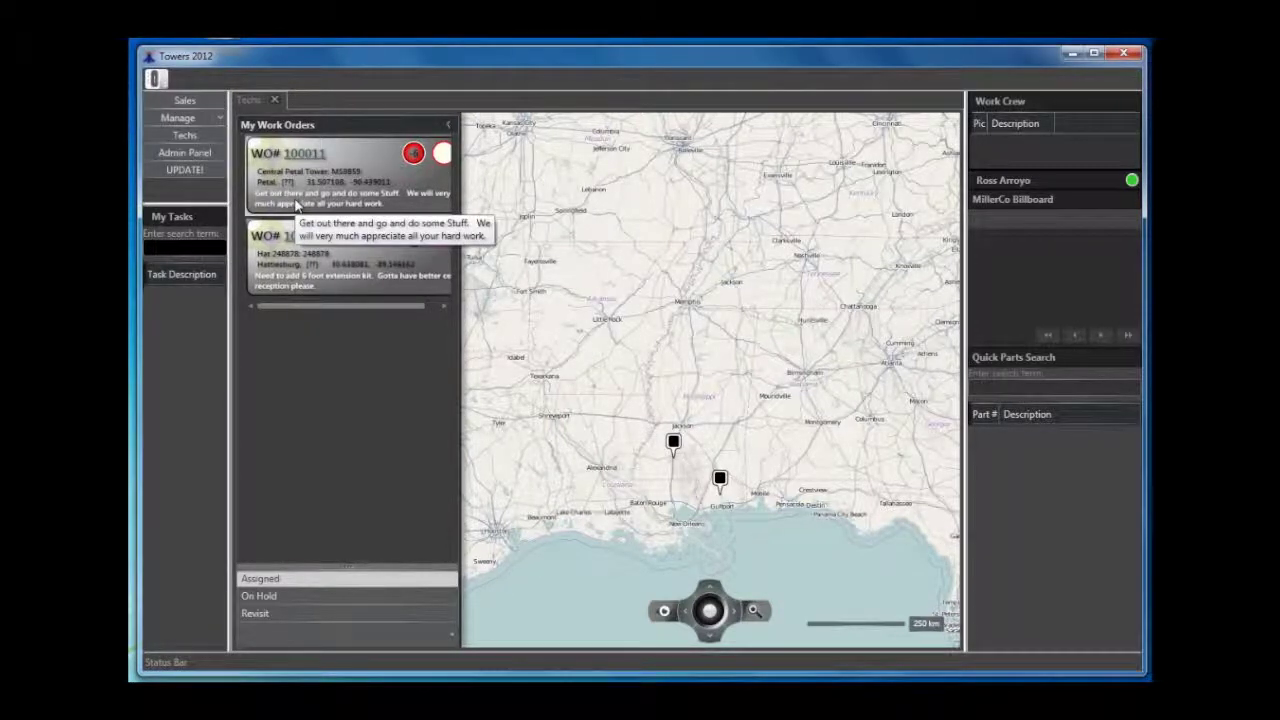
- Review the on-hold and revisit work order lists and return to the assigned ones
{"action": "left_click", "coordinate": [273, 584]}
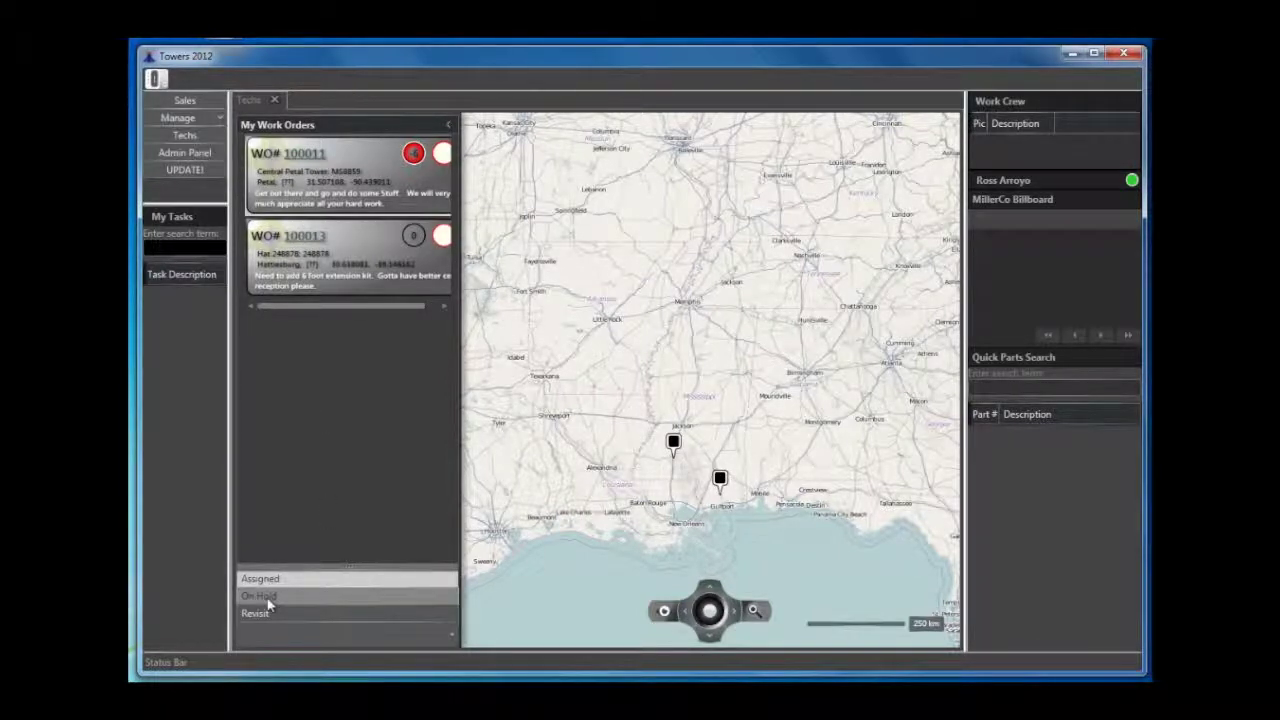
{"action": "left_click", "coordinate": [268, 600]}
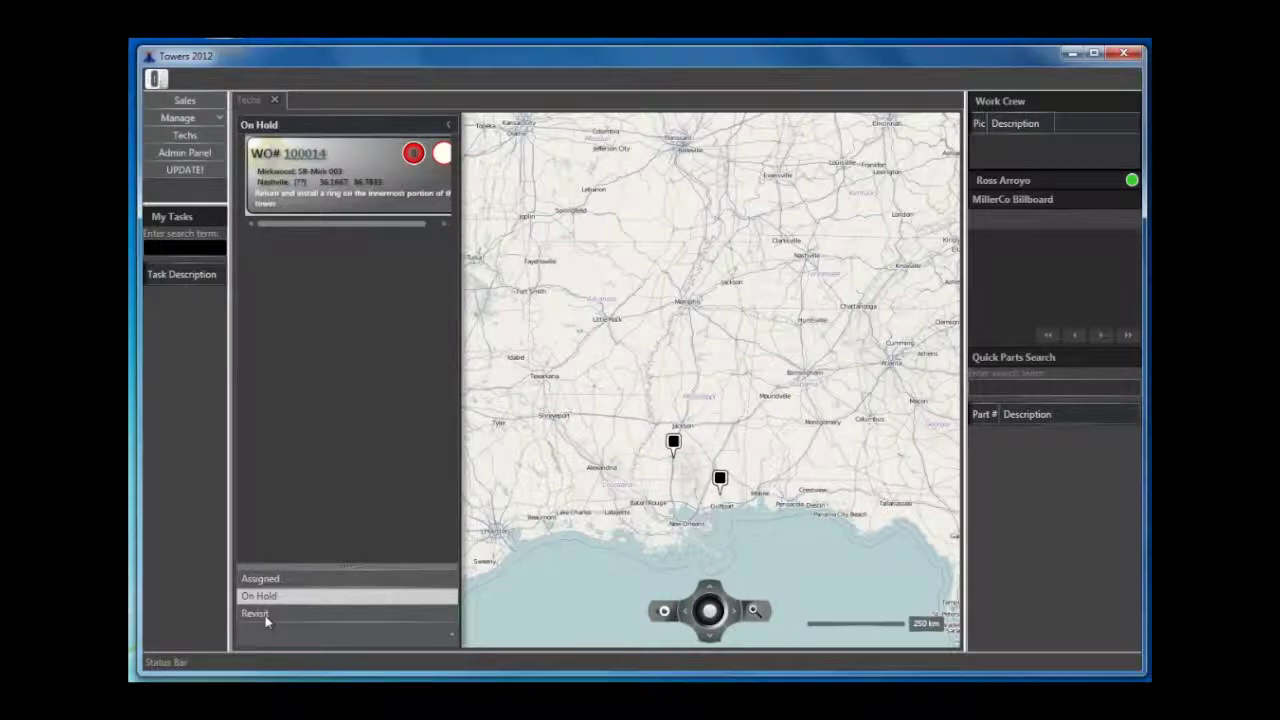
{"action": "left_click", "coordinate": [265, 617]}
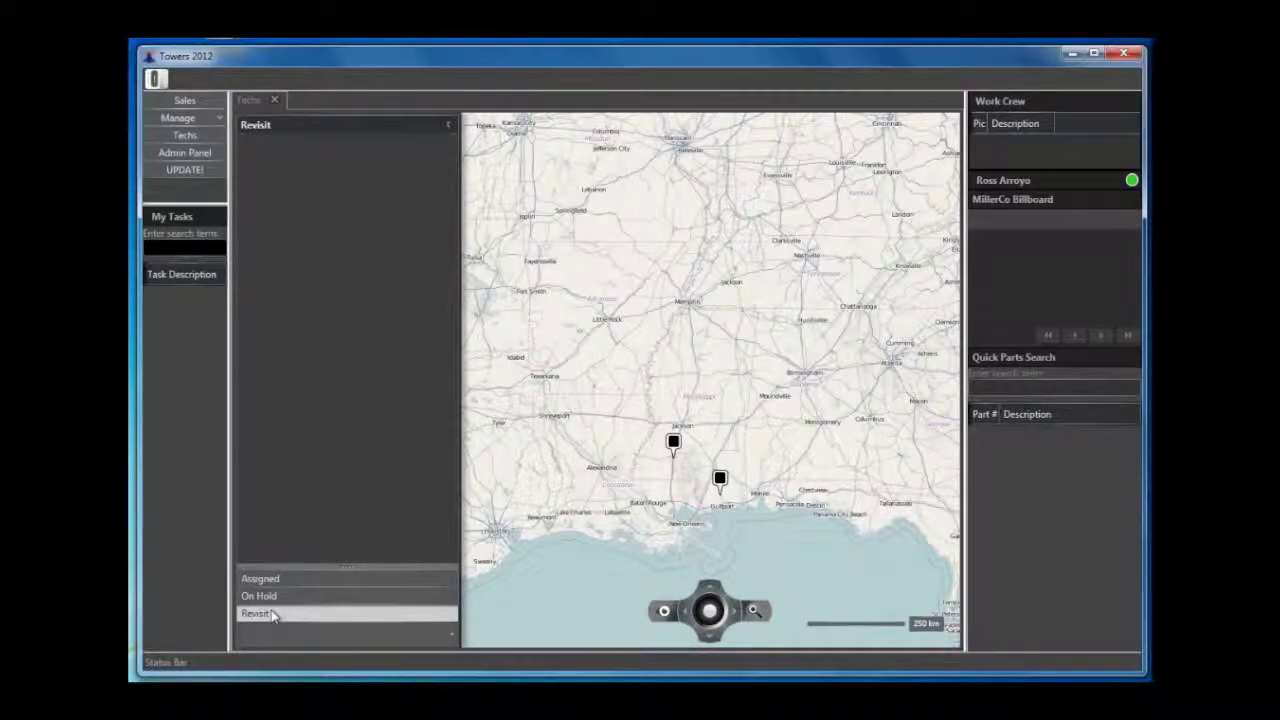
{"action": "left_click", "coordinate": [272, 579]}
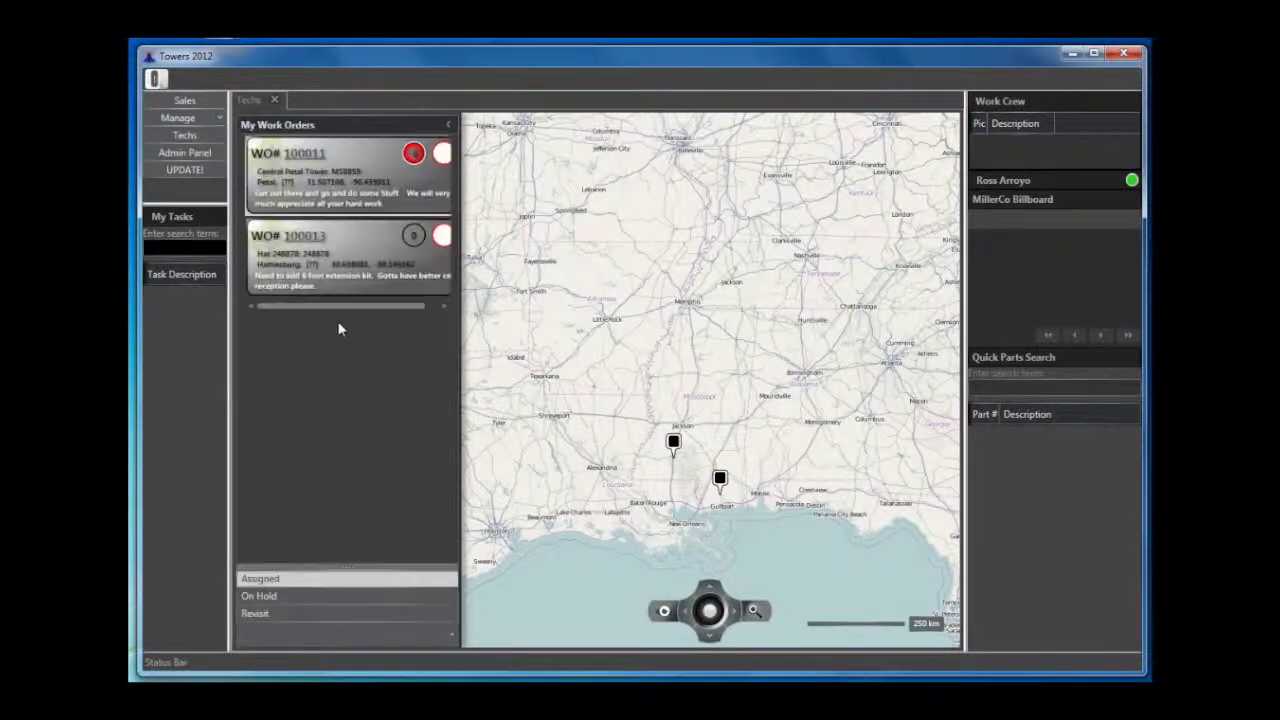
- Open the assigned Hattiesburg work order for site Hat 248878 and flag it as NOTAM
{"action": "left_click", "coordinate": [306, 237]}
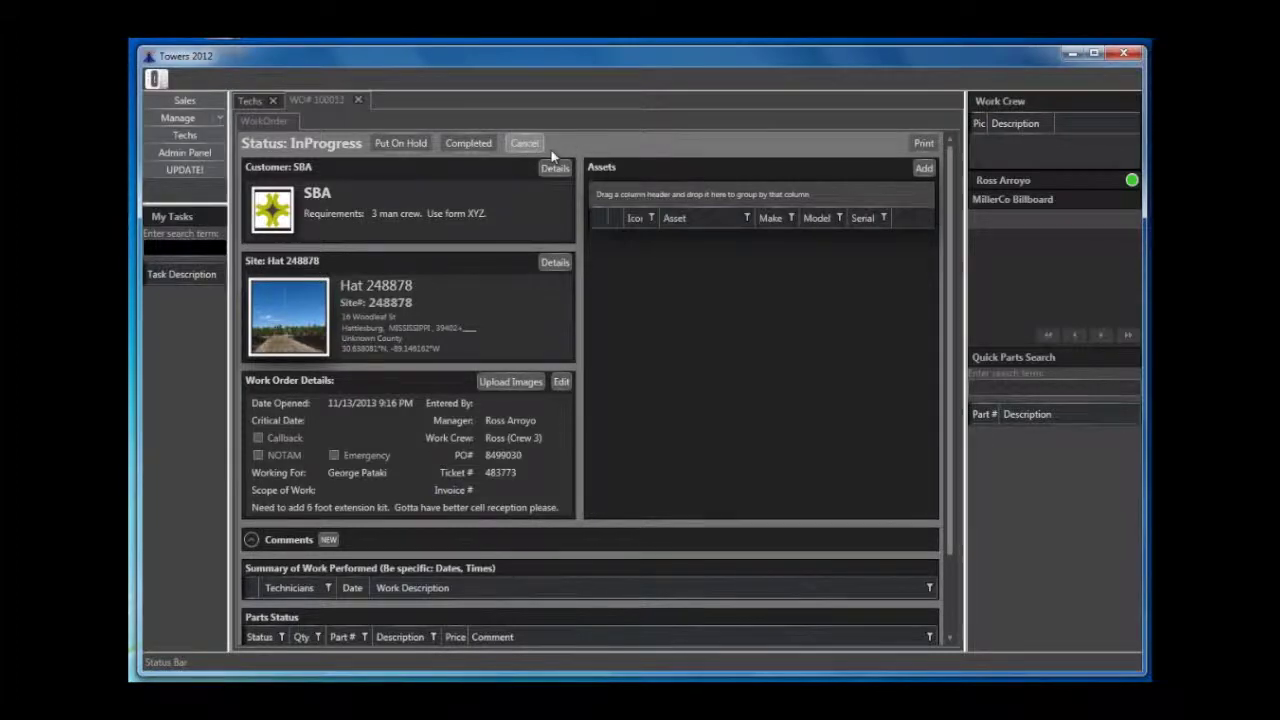
{"action": "left_click", "coordinate": [528, 144]}
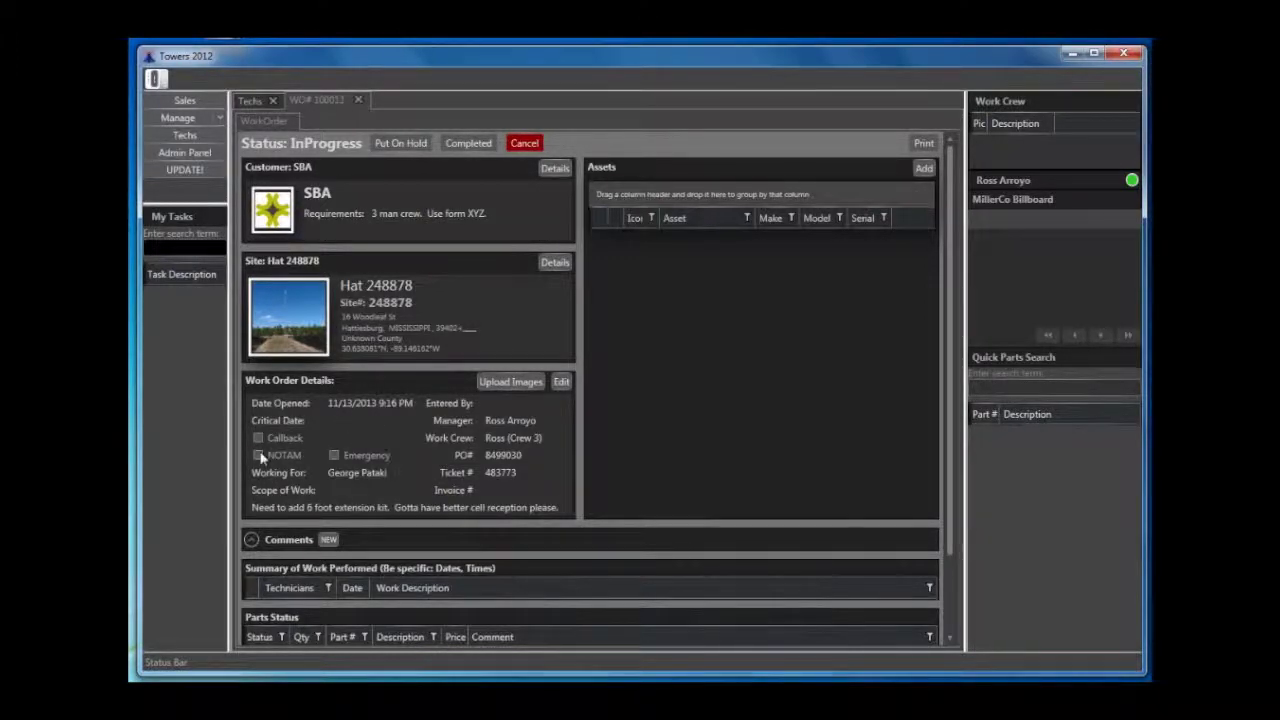
{"action": "left_click", "coordinate": [334, 456]}
- Add a Flashhead asset to the work order with make "test", model "test" and serial 34786
{"action": "left_click", "coordinate": [923, 169]}
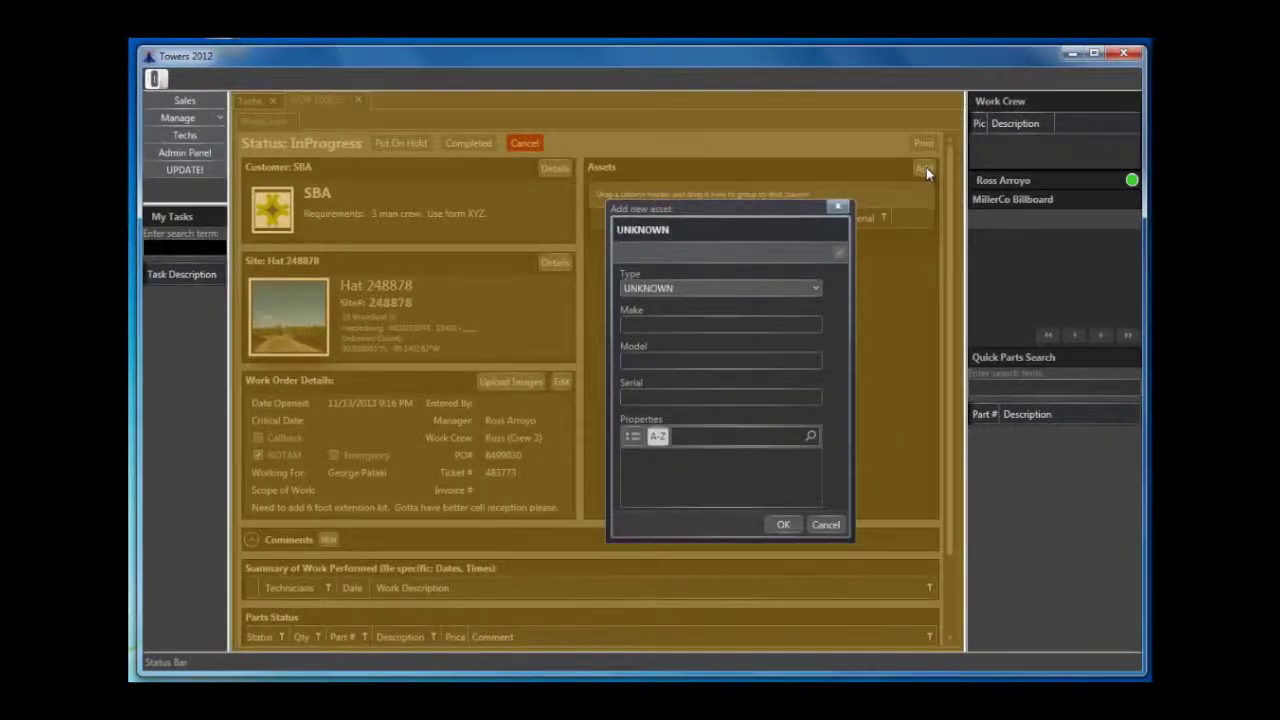
{"action": "left_click", "coordinate": [810, 290]}
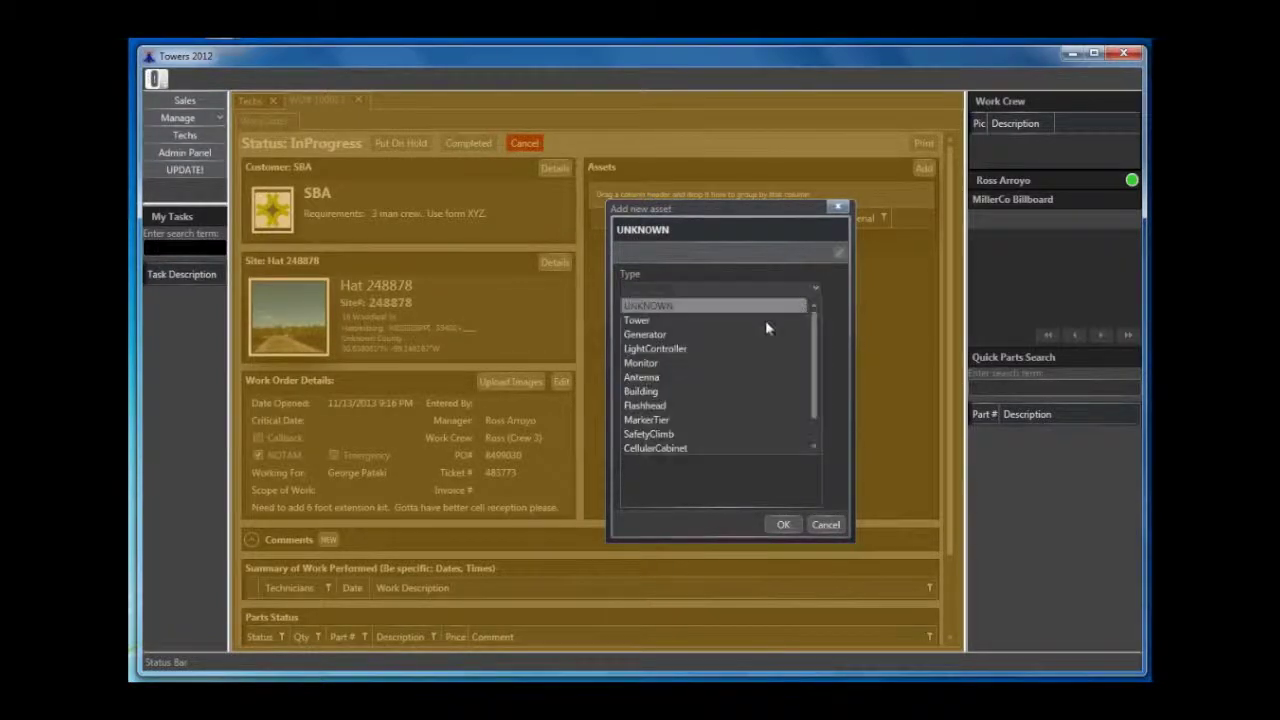
{"action": "left_click", "coordinate": [648, 406]}
{"action": "left_click", "coordinate": [651, 325]}
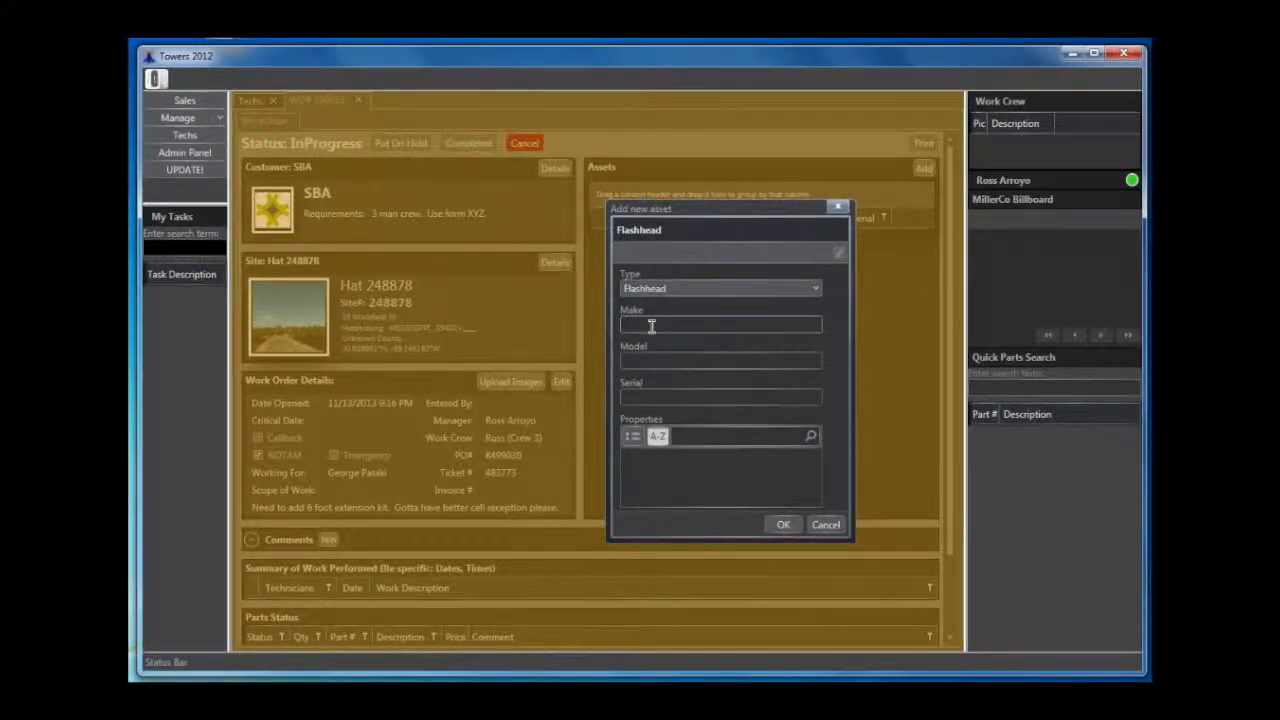
{"action": "type", "text": "Fest"}
{"action": "key", "text": "Tab"}
{"action": "type", "text": "test"}
{"action": "key", "text": "Tab"}
{"action": "type", "text": "34786"}
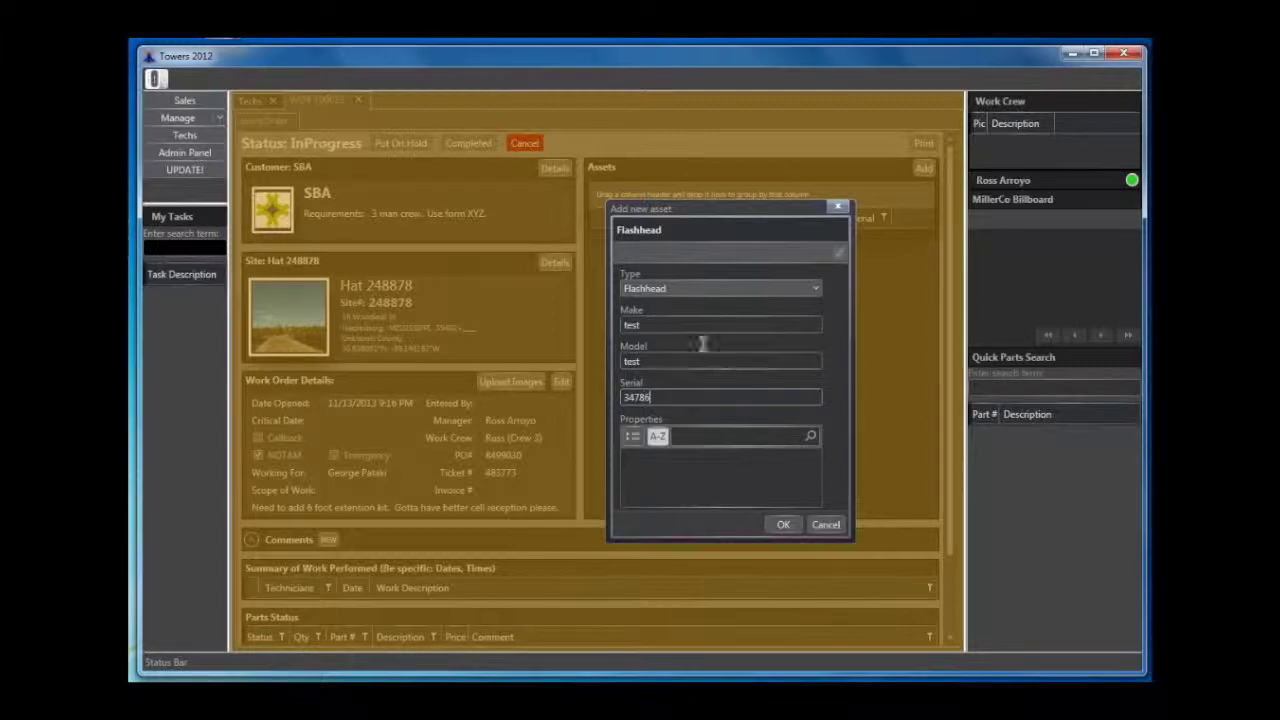
{"action": "left_click", "coordinate": [782, 527]}
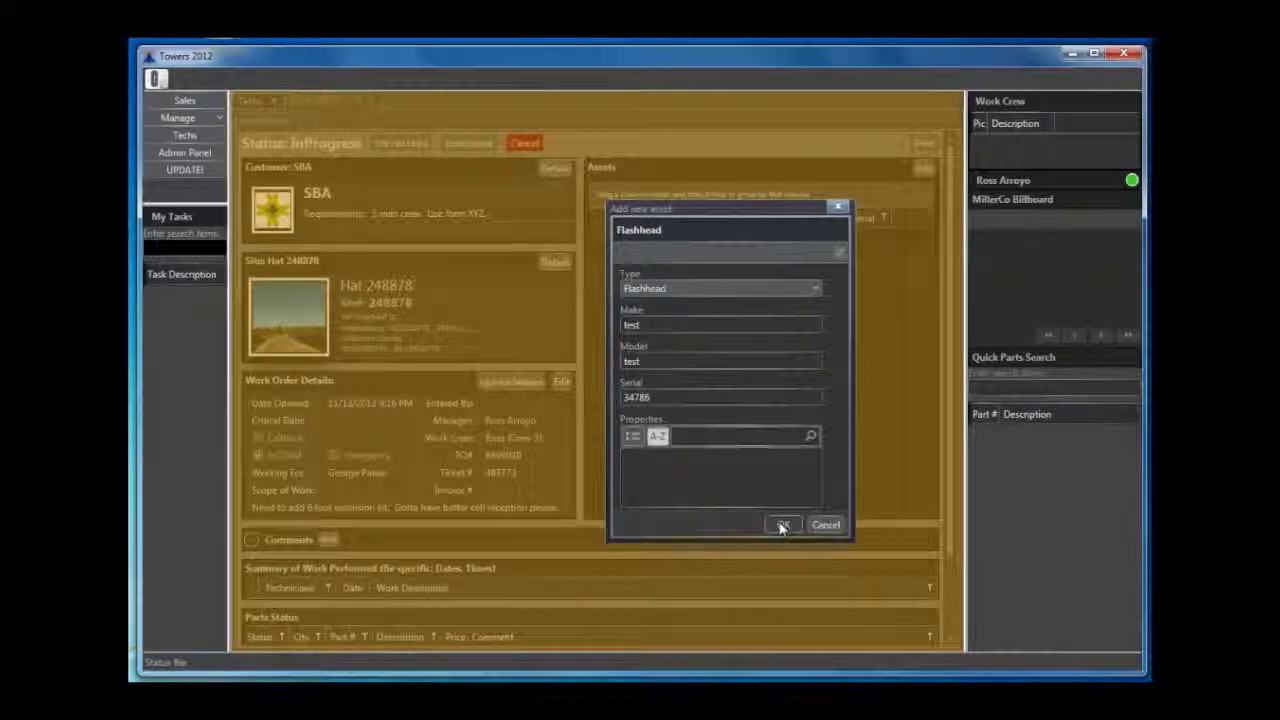
{"action": "left_click", "coordinate": [782, 527]}
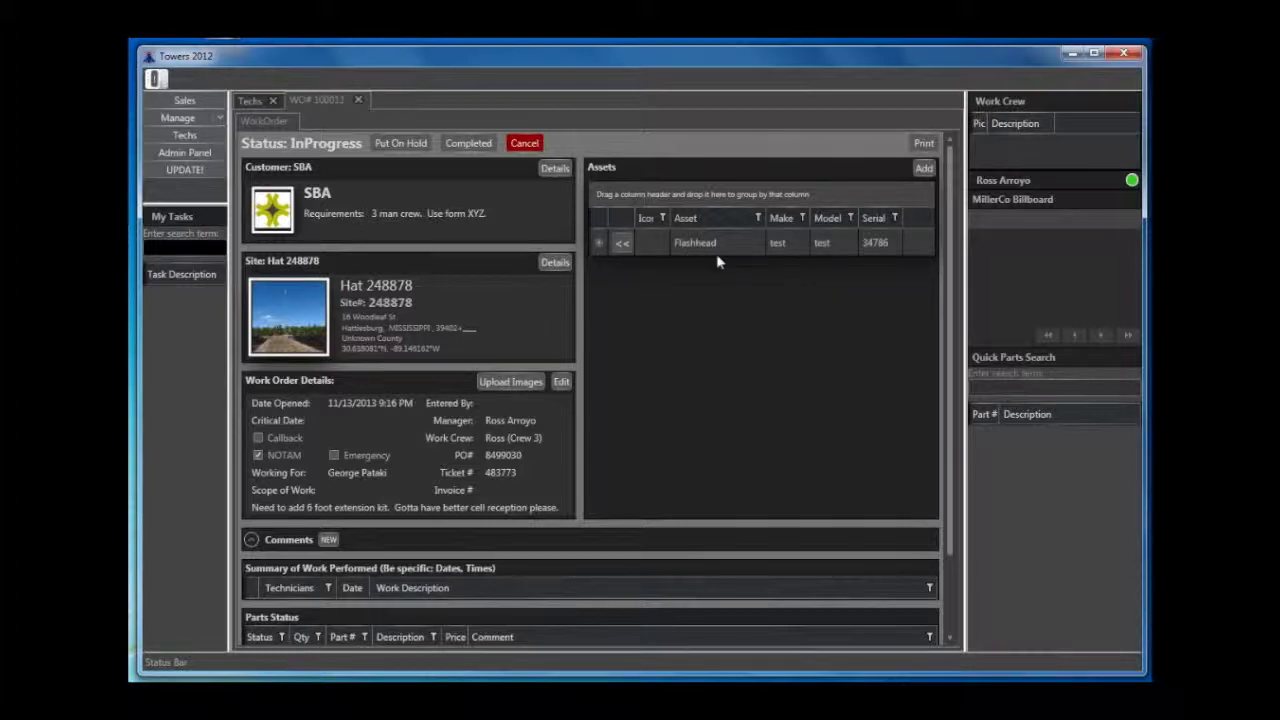
- Start a work entry for the Flashhead asset with the description "We did thiengs ehre..."
{"action": "left_click", "coordinate": [624, 246]}
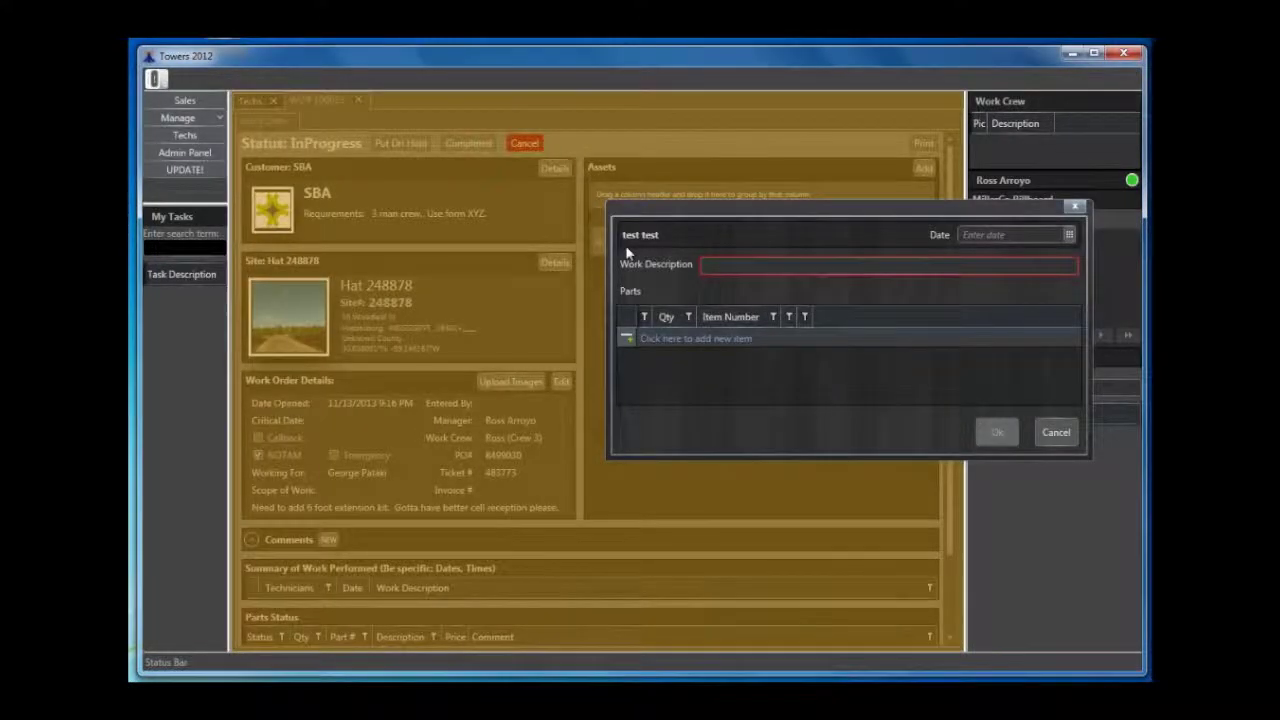
{"action": "left_click", "coordinate": [732, 265]}
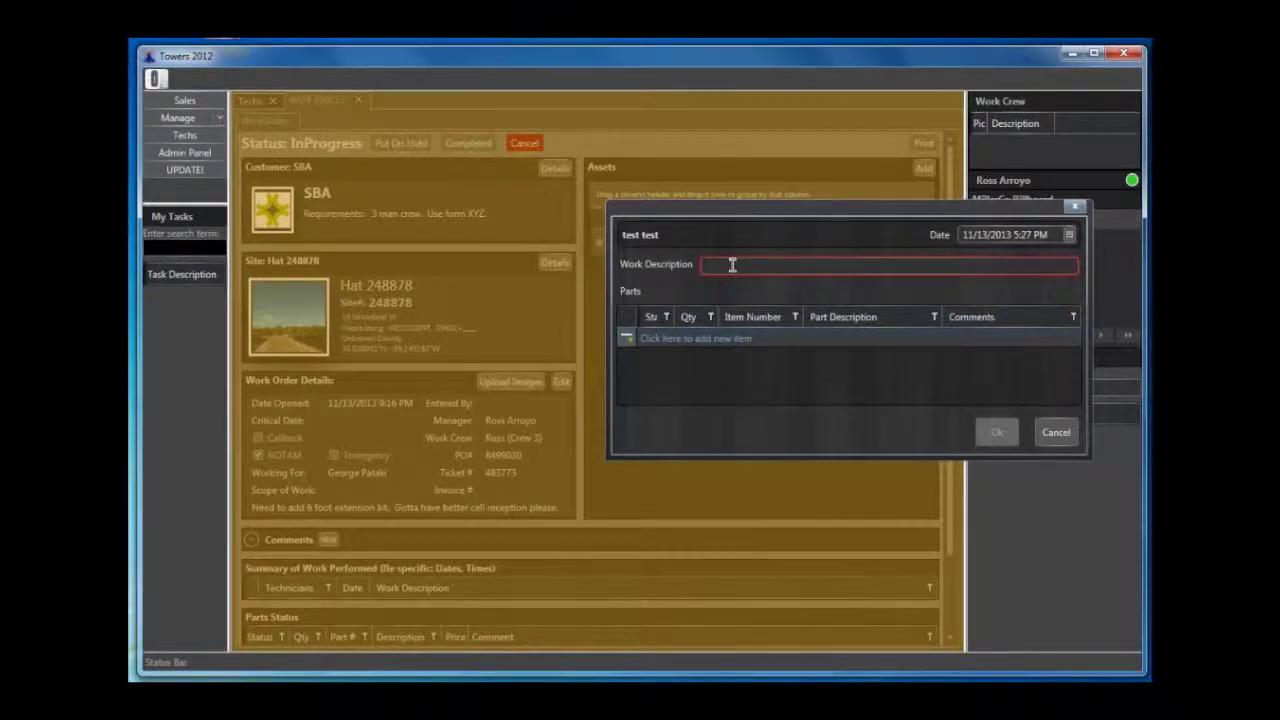
{"action": "type", "text": "We did thiengs ehre..."}
- Add a used part with quantity 1, item number 1244, description "thing" and comment "because", and save the work entry
{"action": "left_click", "coordinate": [679, 340]}
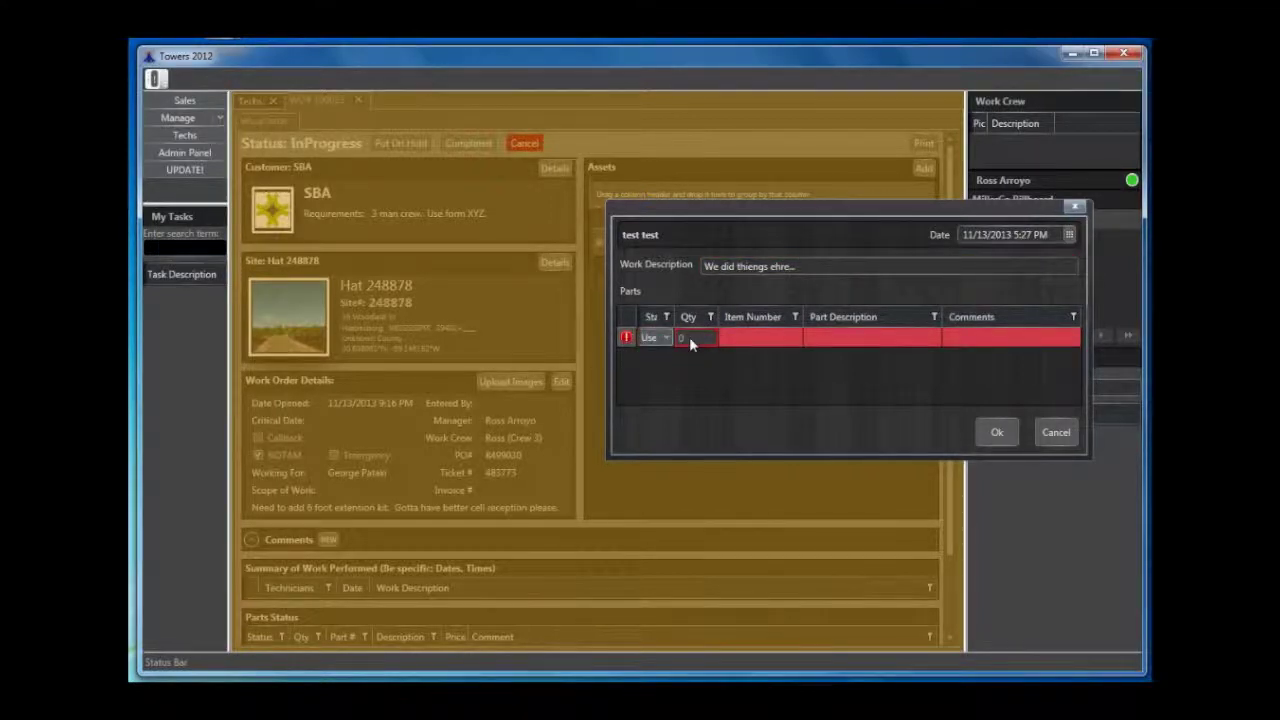
{"action": "left_click", "coordinate": [689, 337]}
{"action": "type", "text": "1"}
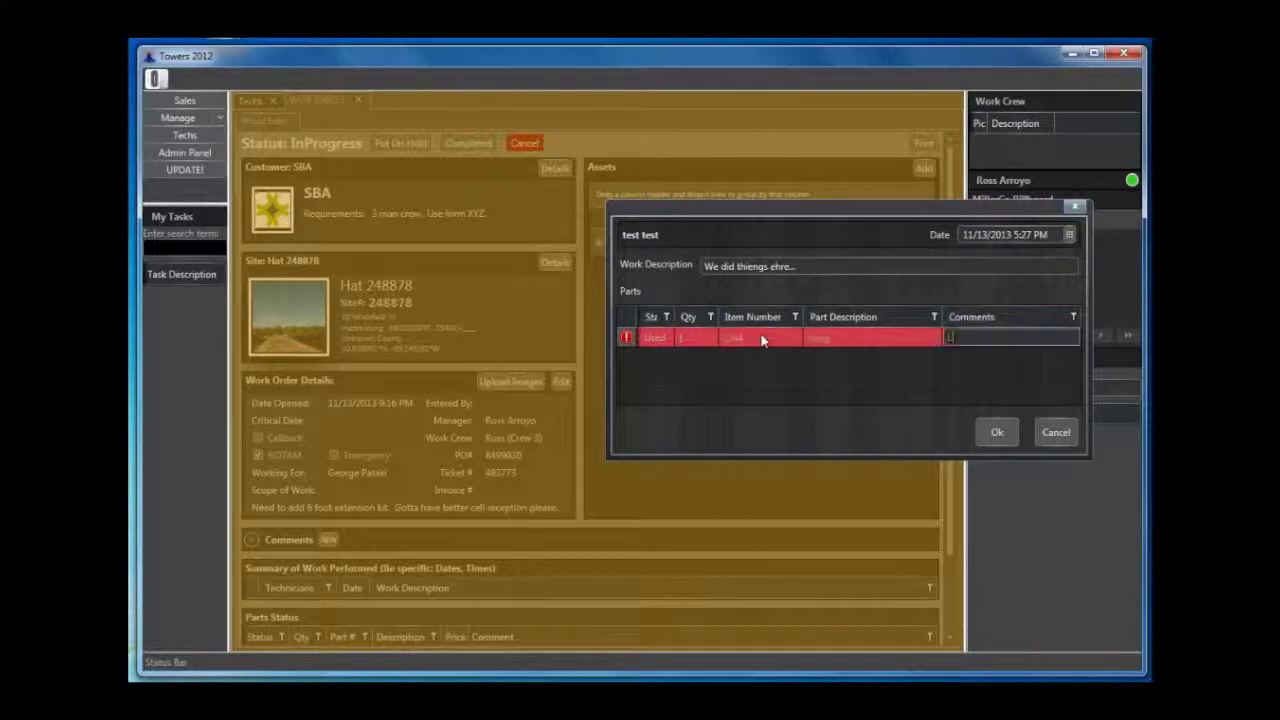
{"action": "type", "text": "because"}
{"action": "left_click", "coordinate": [1000, 434]}
{"action": "left_click", "coordinate": [979, 421]}
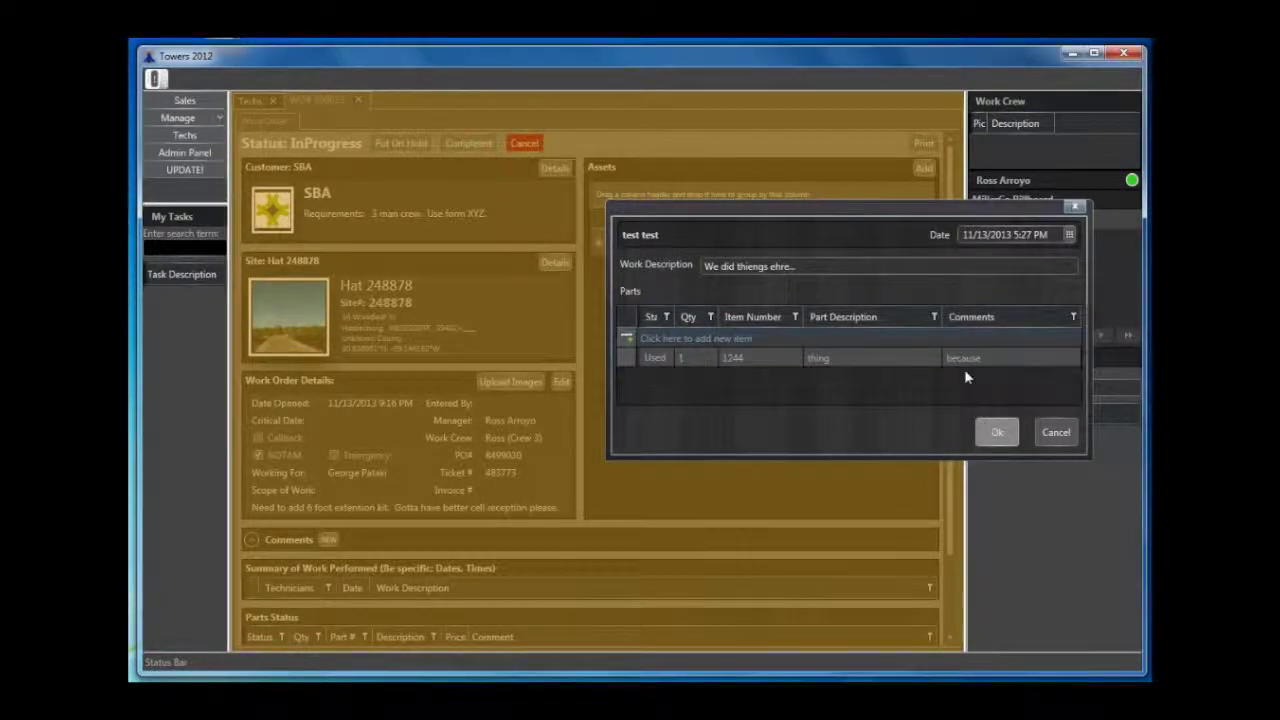
{"action": "left_click", "coordinate": [1000, 432]}
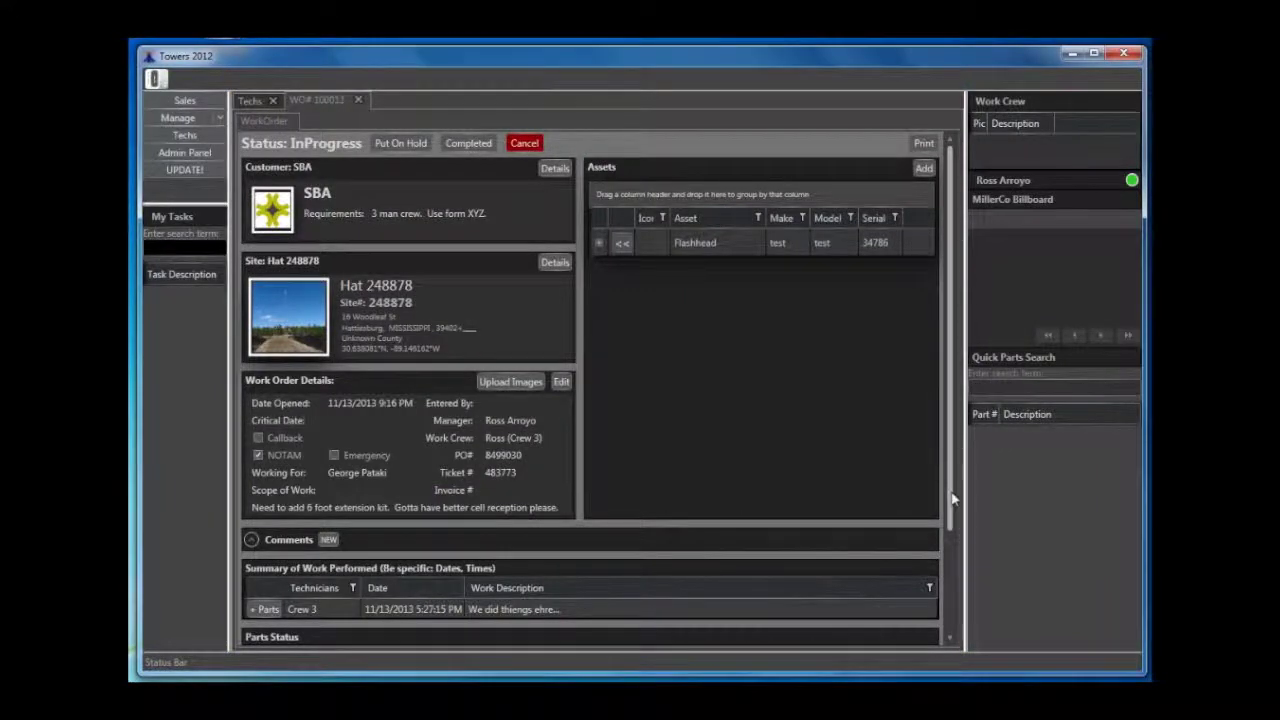
- Add the comment "I wanted to tell you about this" to the work order
{"action": "left_click", "coordinate": [950, 571]}
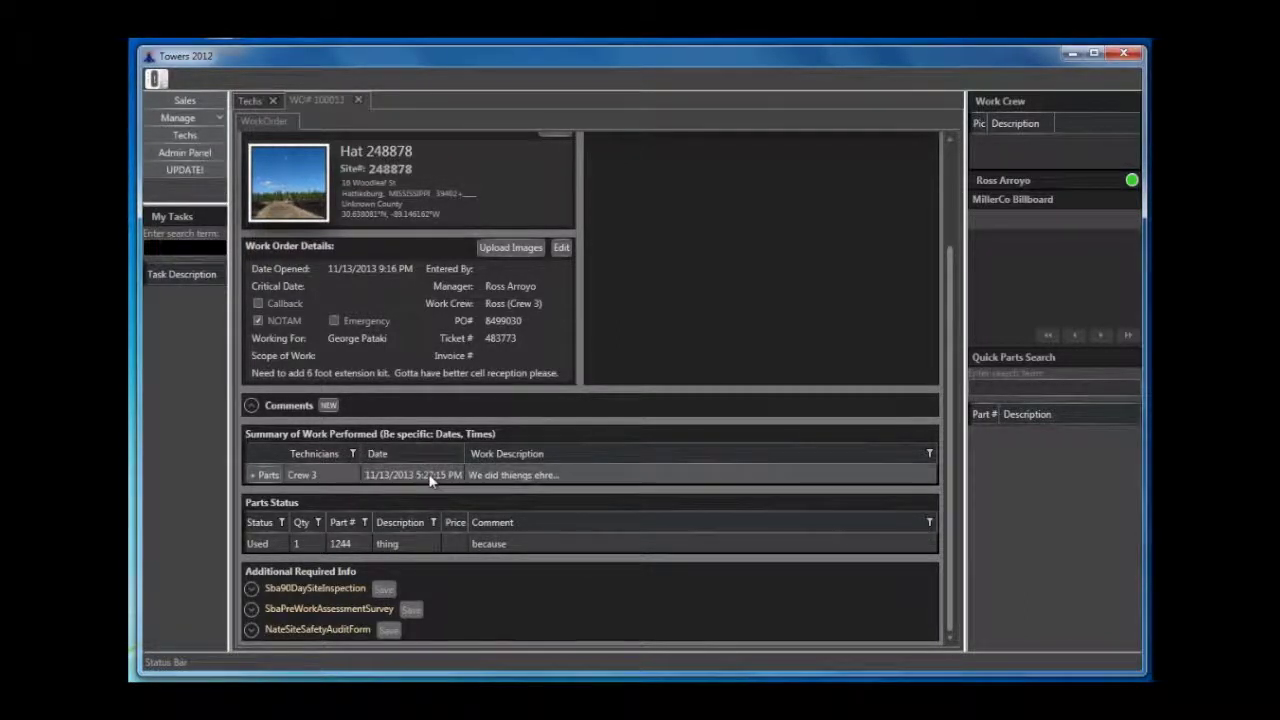
{"action": "left_click", "coordinate": [328, 405]}
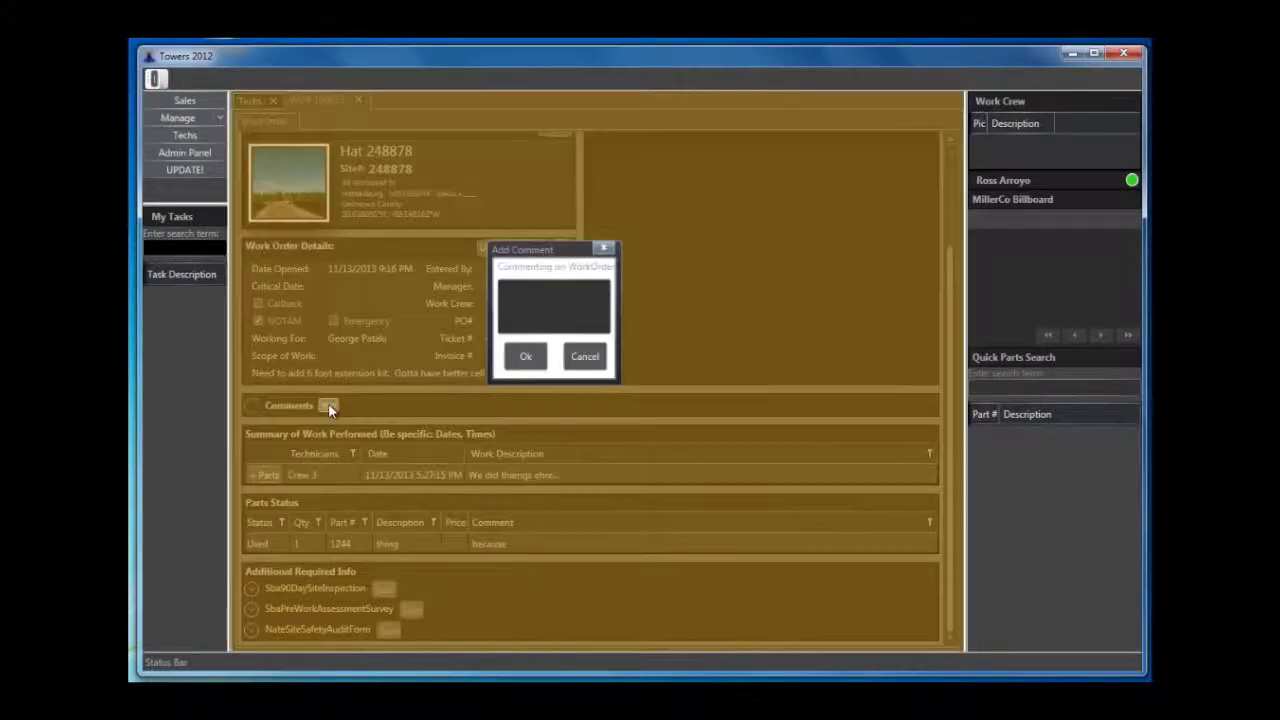
{"action": "left_click", "coordinate": [548, 302]}
{"action": "type", "text": "I wanted to tell you abou"}
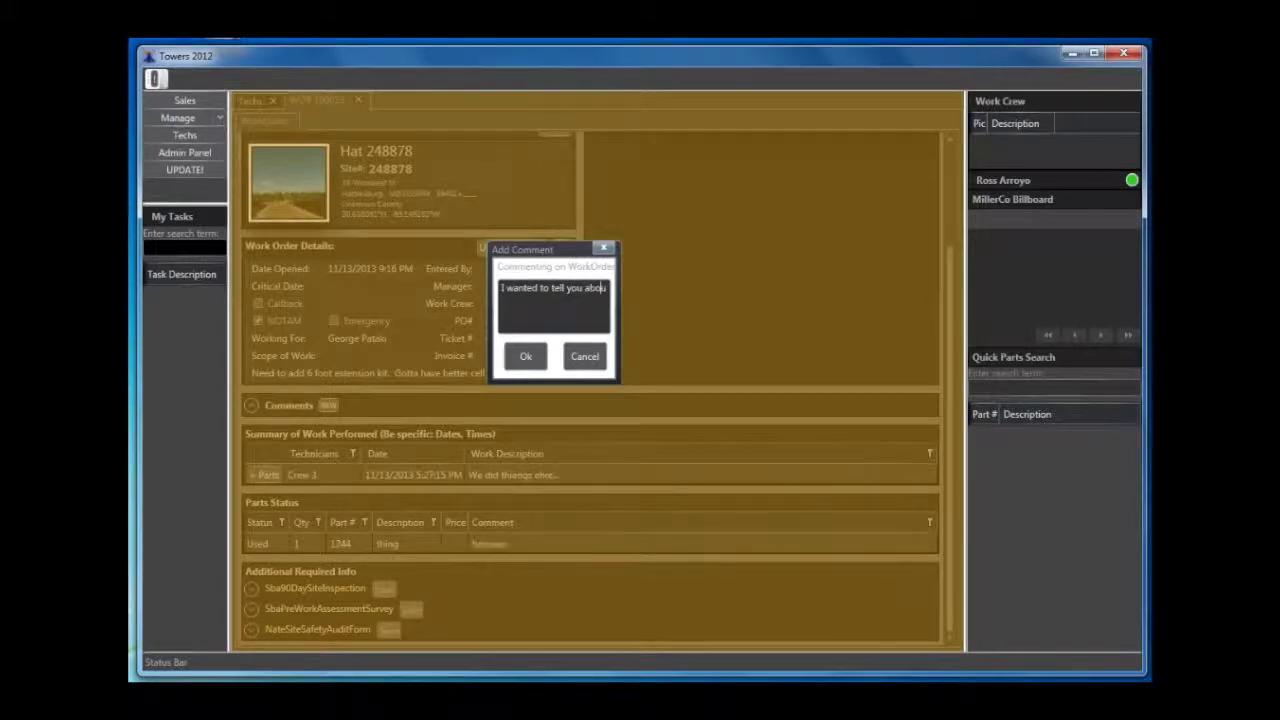
{"action": "type", "text": "t this"}
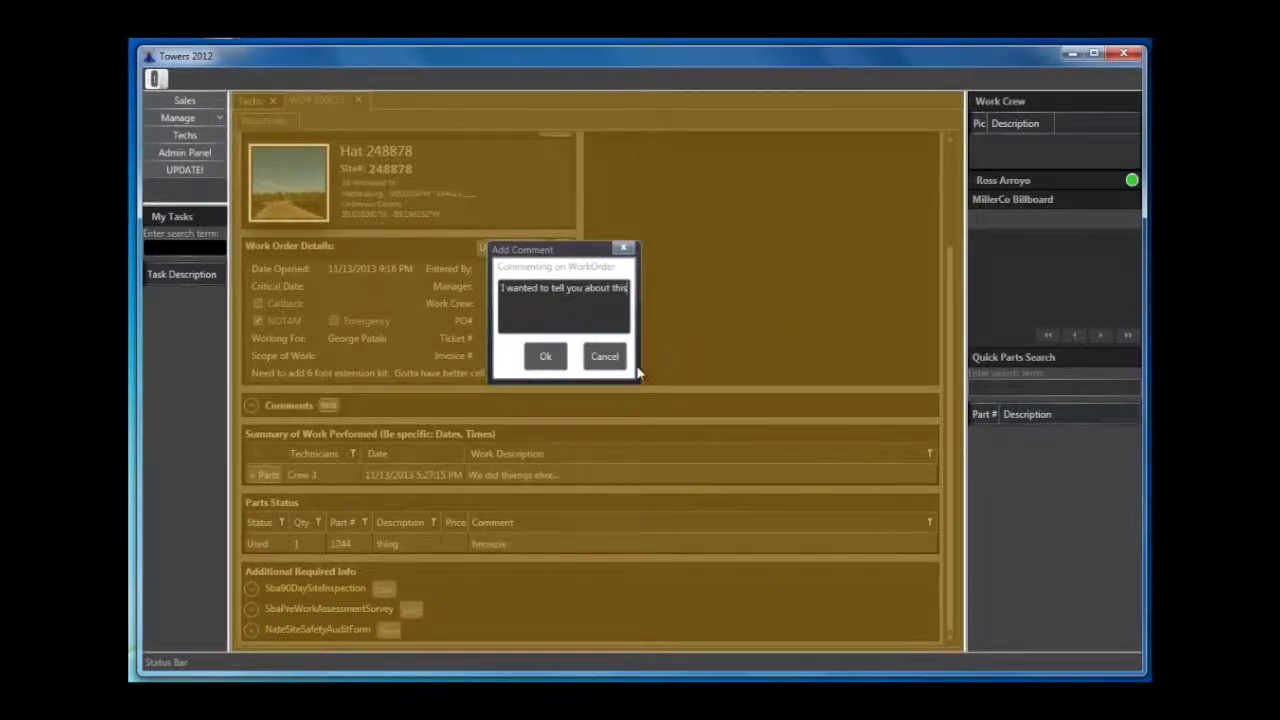
{"action": "left_click", "coordinate": [546, 356]}
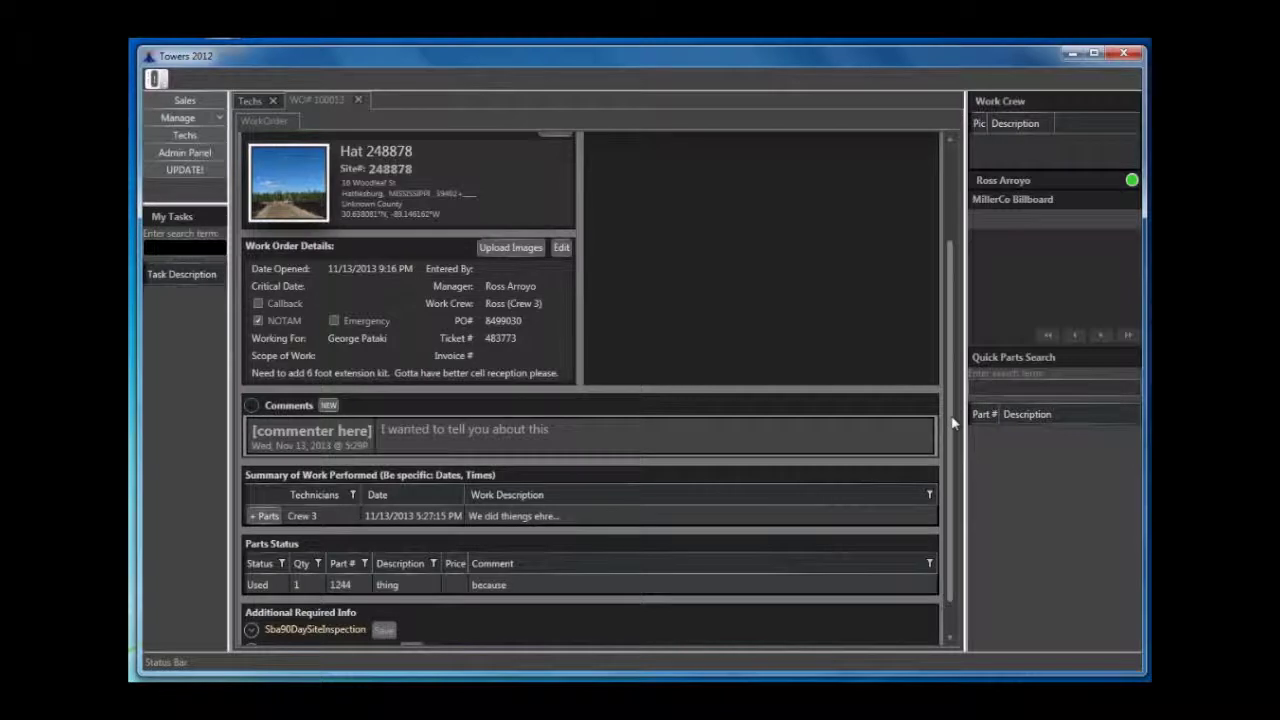
- In the Sba90DaySiteInspection form, enter Site ID "hjgjhgj" and RSM/Inspector "jyfhfg", answer Yes for access gates and locks, and collapse the form
{"action": "scroll", "coordinate": [952, 424], "scroll_direction": "down", "scroll_amount": 1}
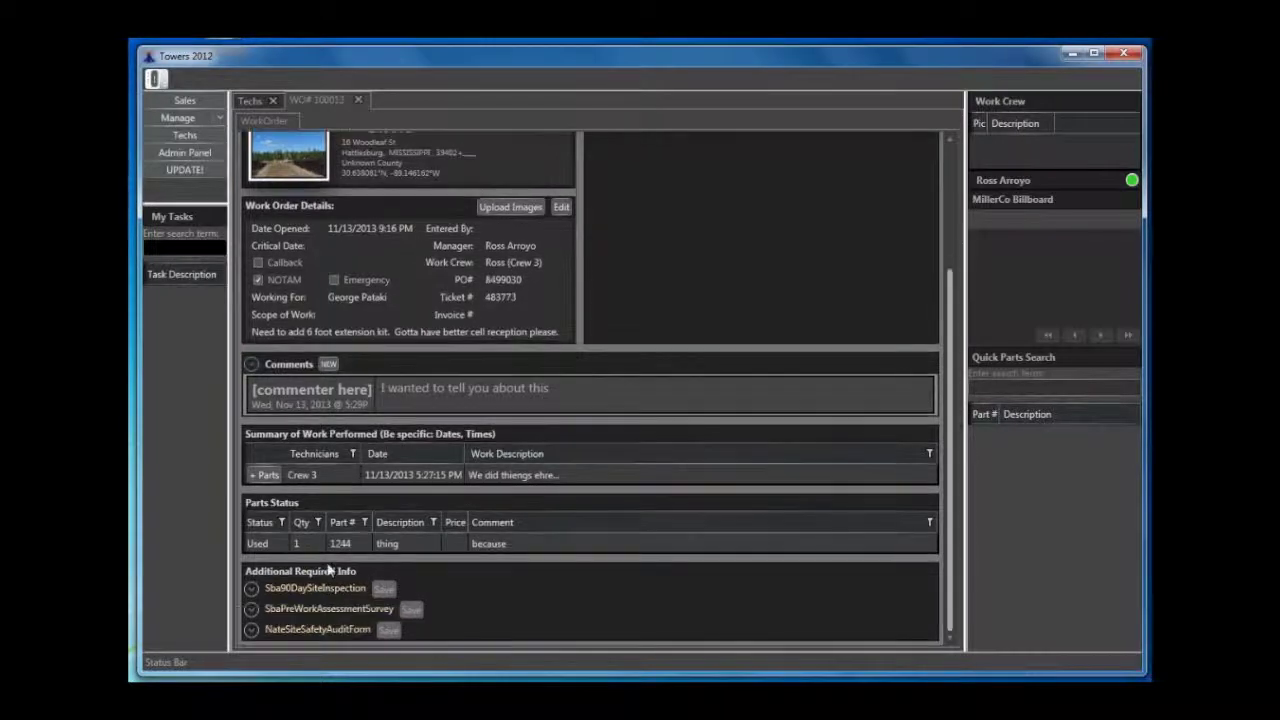
{"action": "left_click", "coordinate": [252, 590]}
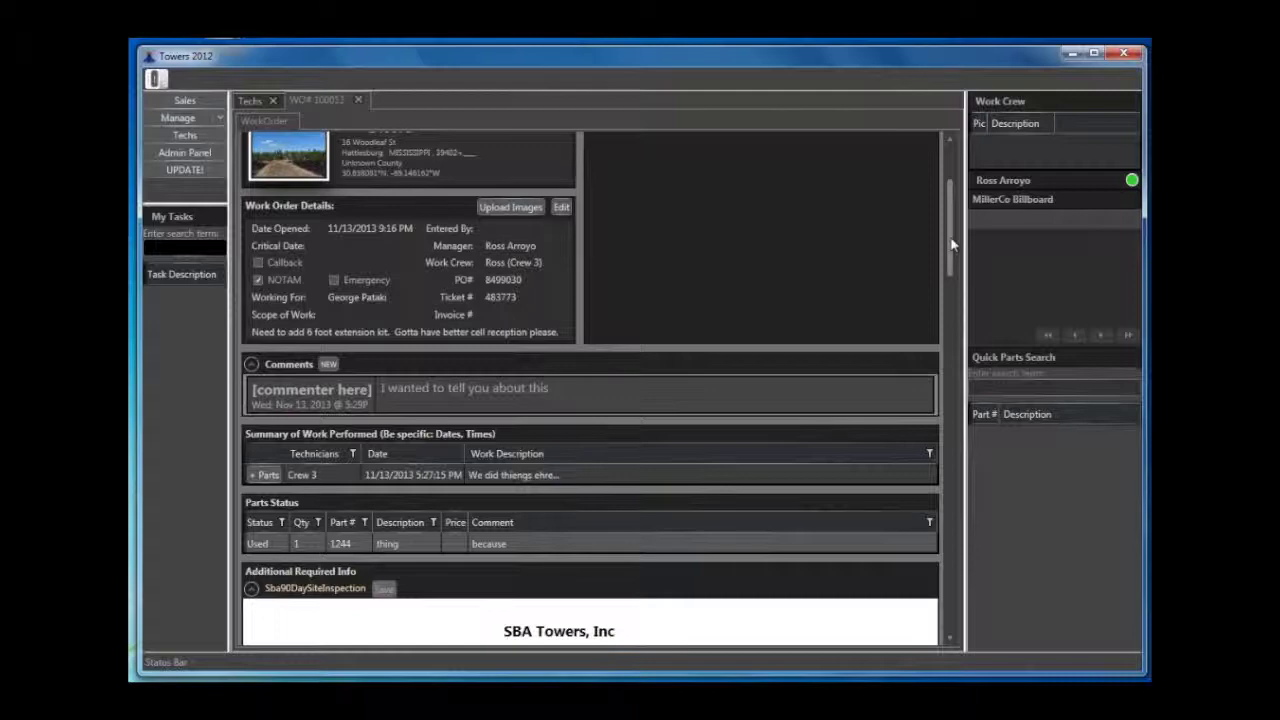
{"action": "scroll", "coordinate": [952, 245], "scroll_direction": "down", "scroll_amount": 5}
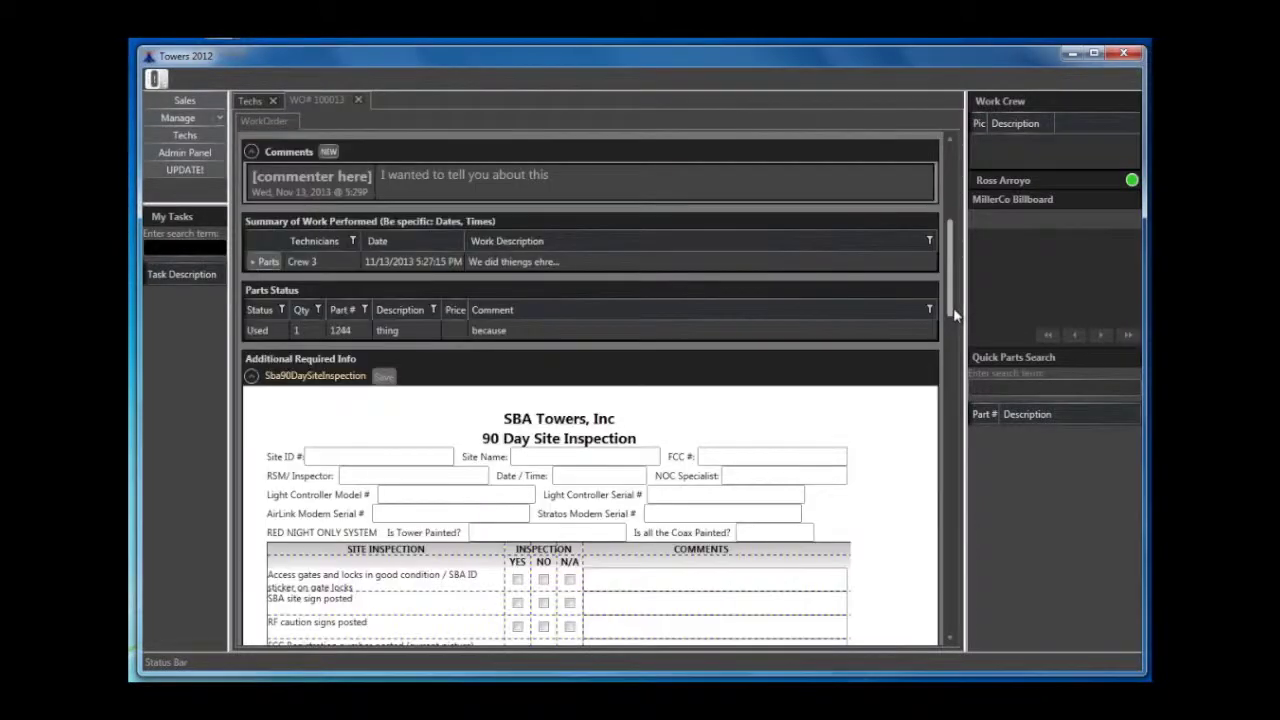
{"action": "scroll", "coordinate": [592, 465], "scroll_direction": "down", "scroll_amount": 3}
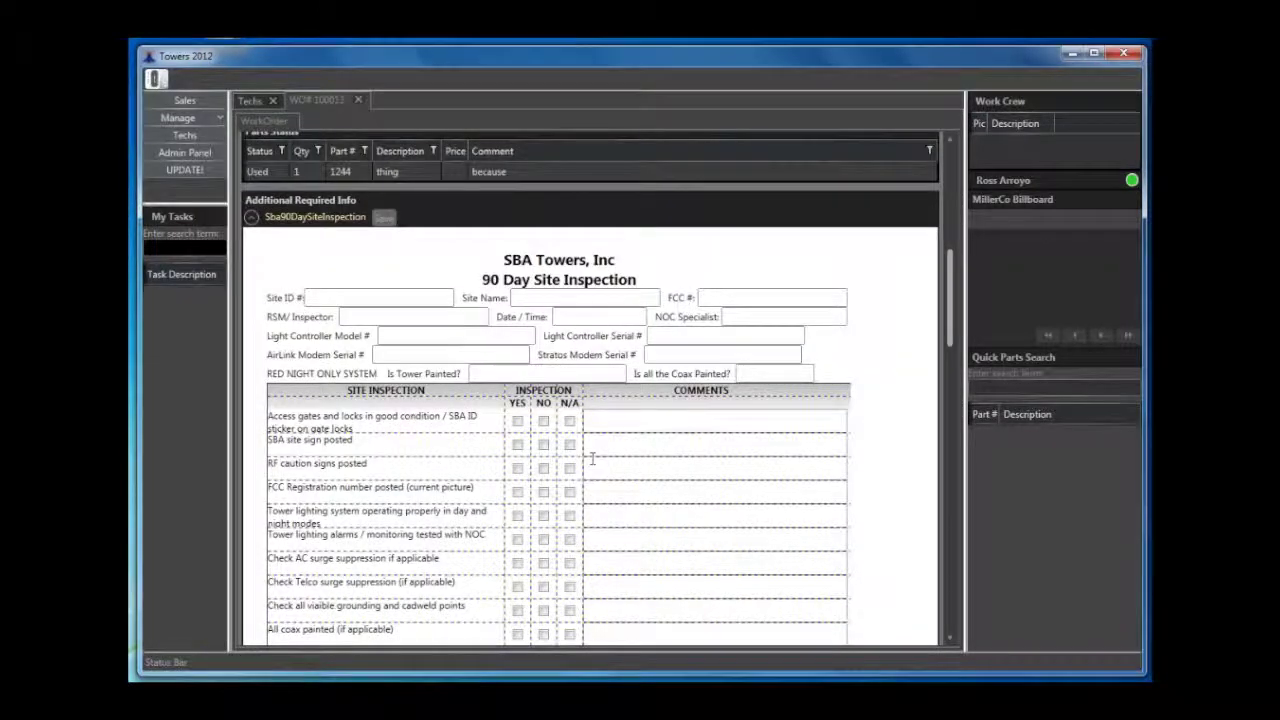
{"action": "left_click", "coordinate": [356, 296]}
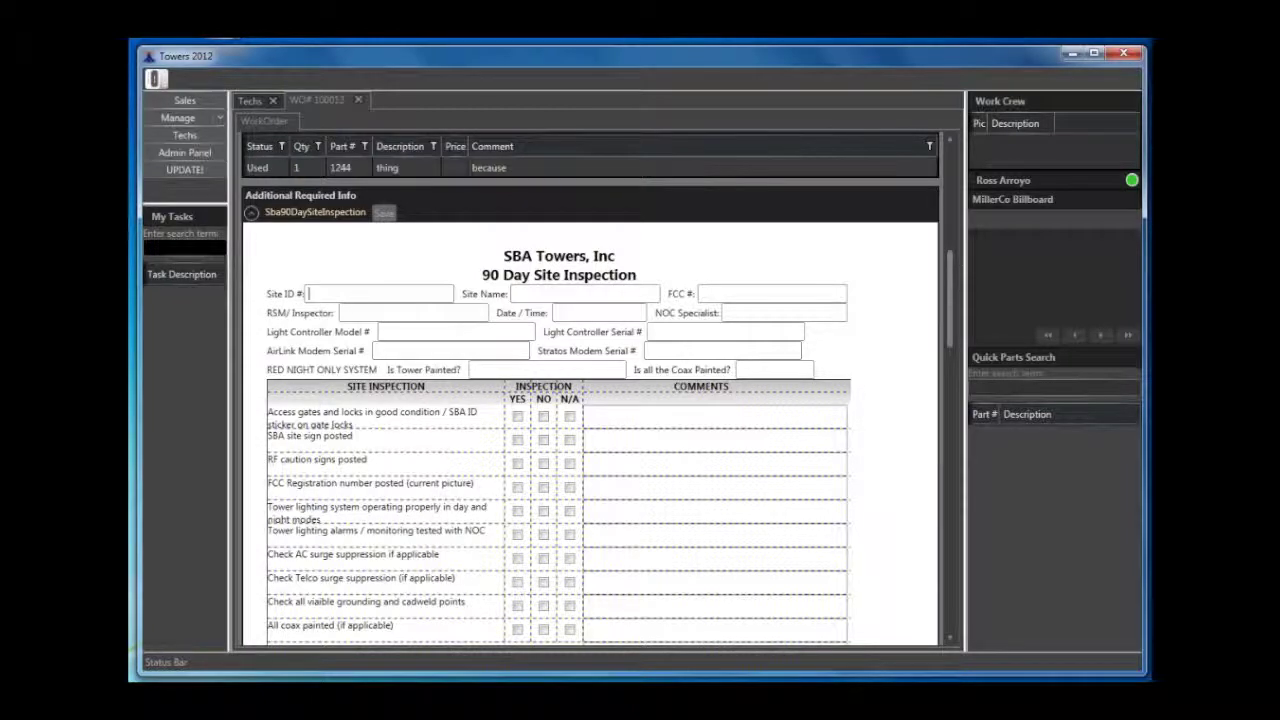
{"action": "type", "text": "hjgjhgj"}
{"action": "key", "text": "Tab"}
{"action": "type", "text": "jyfhfg"}
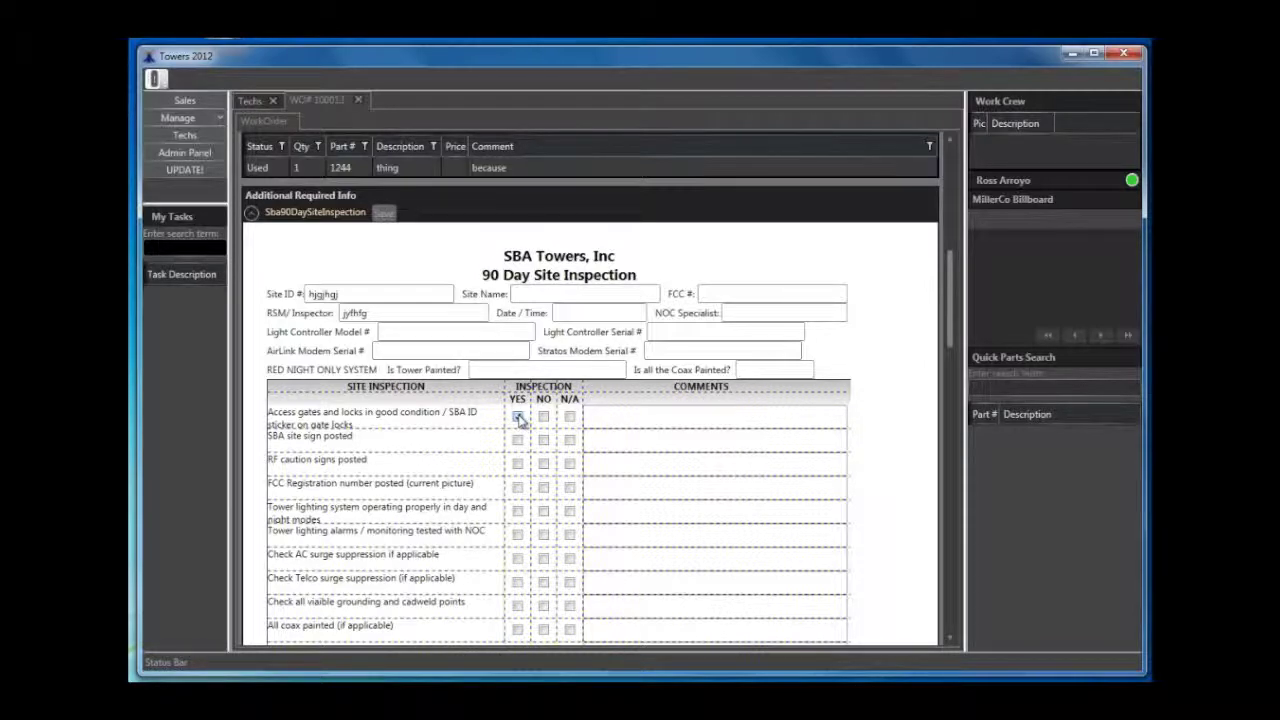
{"action": "left_click", "coordinate": [518, 417]}
{"action": "left_click", "coordinate": [252, 213]}
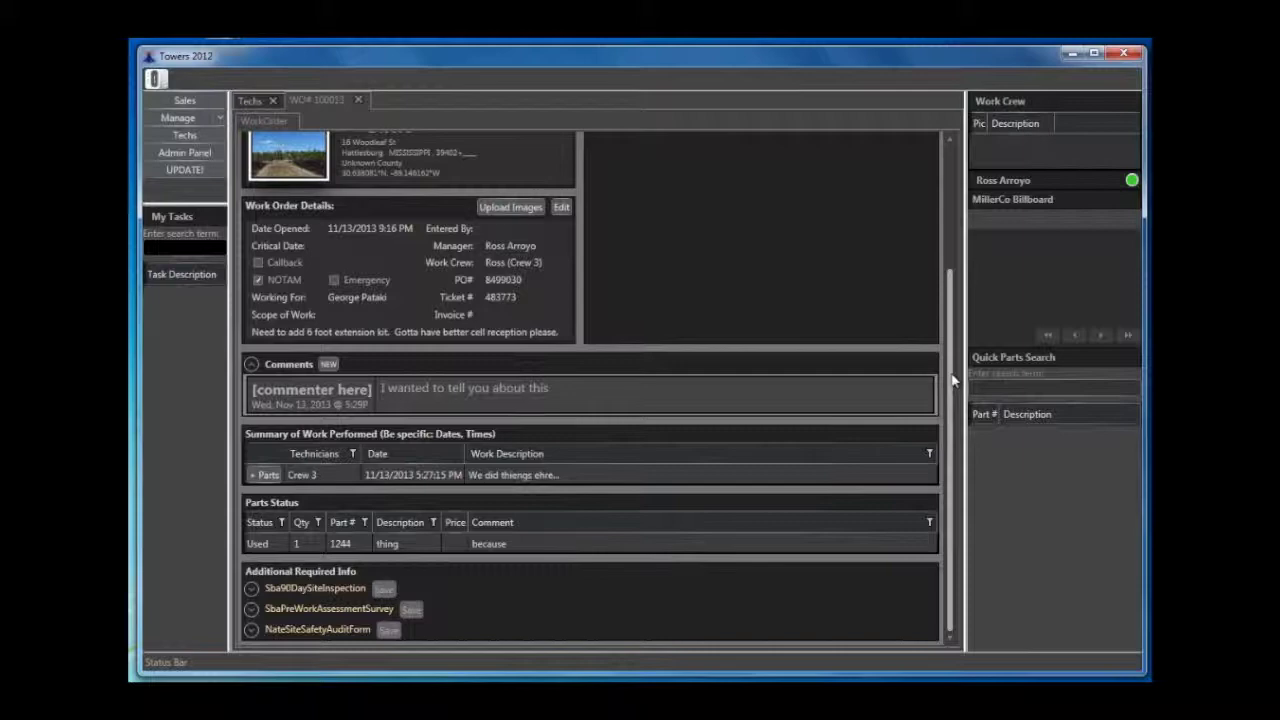
- Mark the work order as completed
{"action": "scroll", "coordinate": [950, 160], "scroll_direction": "up", "scroll_amount": 1}
{"action": "scroll", "coordinate": [765, 162], "scroll_direction": "up", "scroll_amount": 3}
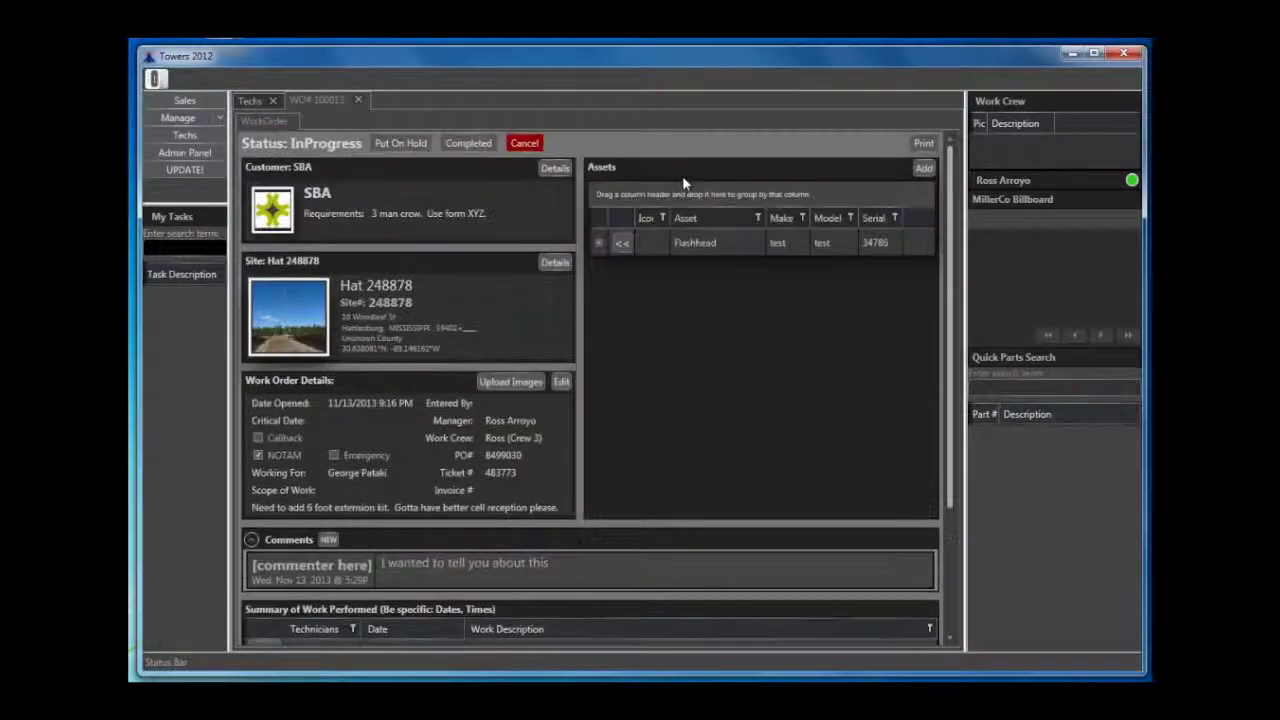
{"action": "left_click", "coordinate": [463, 145]}
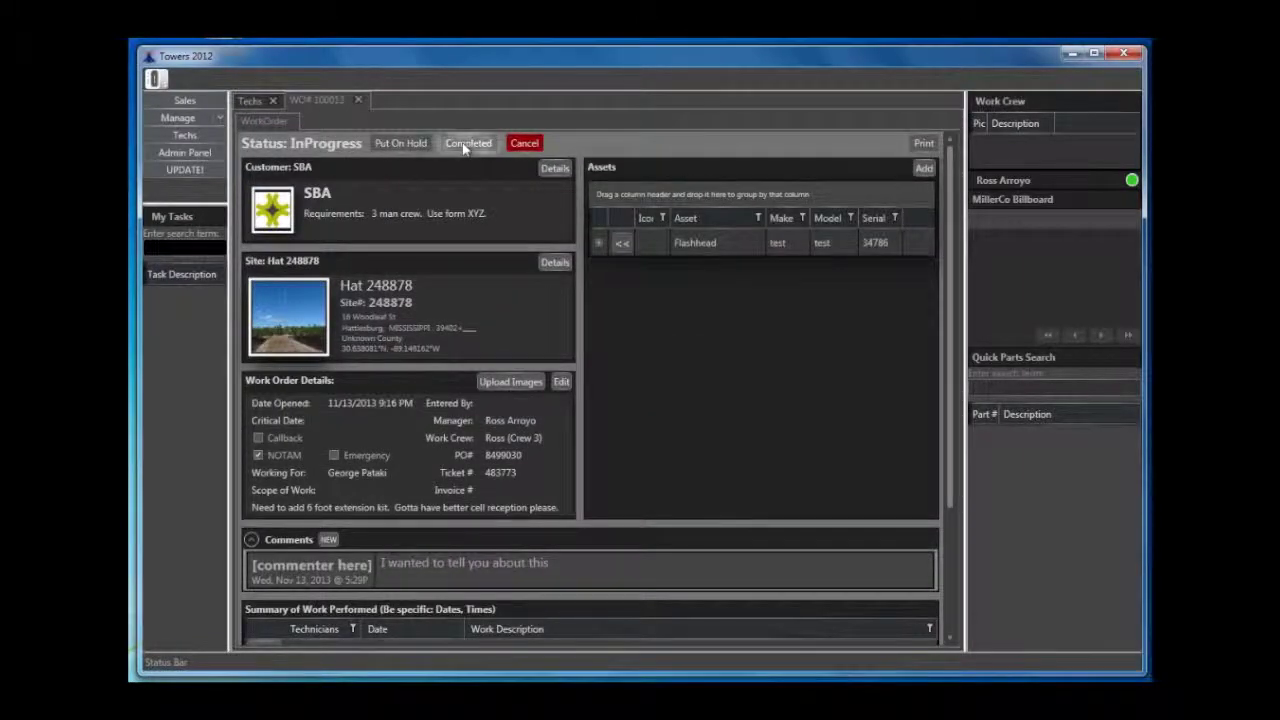
- Check the technician's assigned work orders, and add the comment "You really need to improve your parts descriptions please!" to the completed SBA work order
{"action": "left_click", "coordinate": [253, 104]}
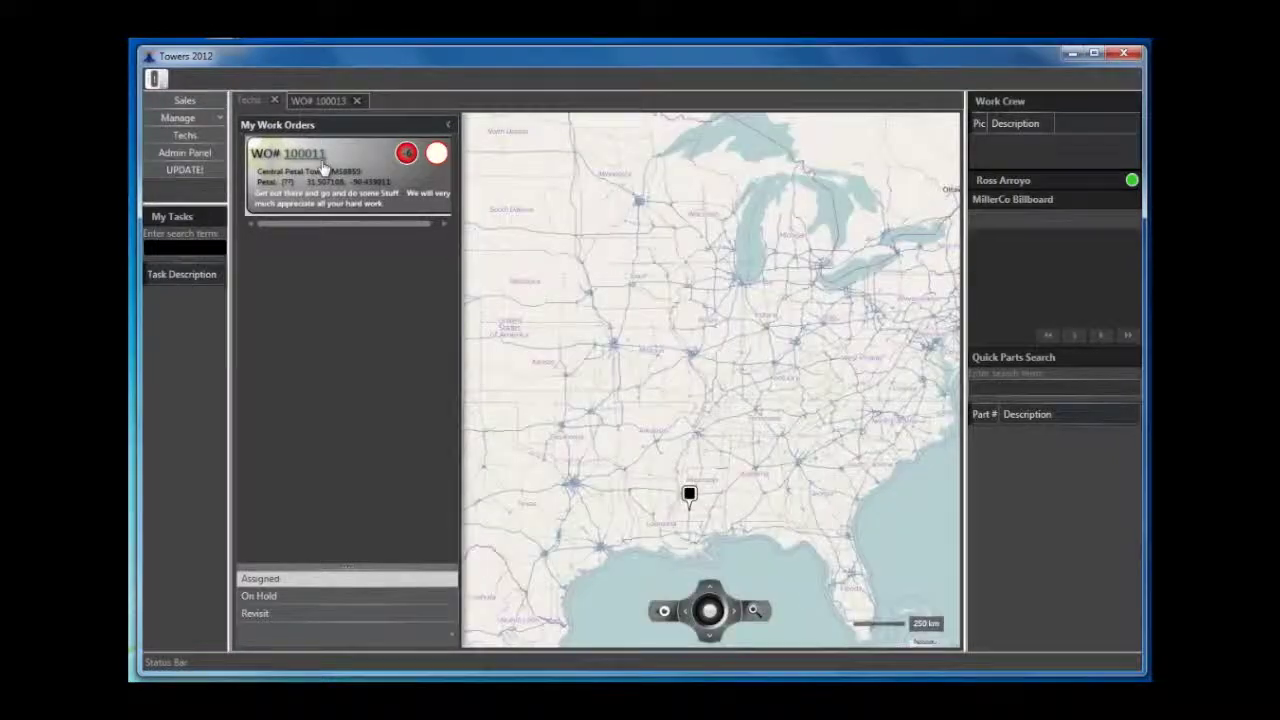
{"action": "left_click", "coordinate": [322, 166]}
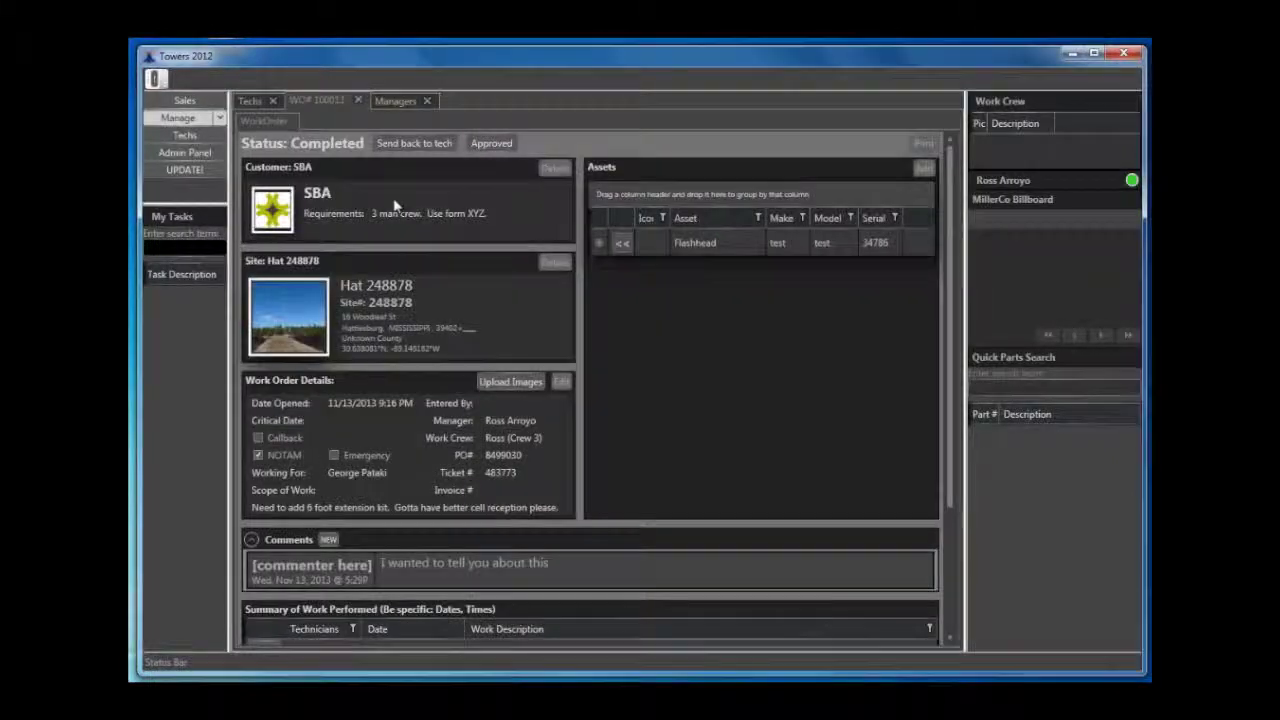
{"action": "left_click", "coordinate": [329, 539]}
{"action": "type", "text": "You really need to improve your parts descriptions please!"}
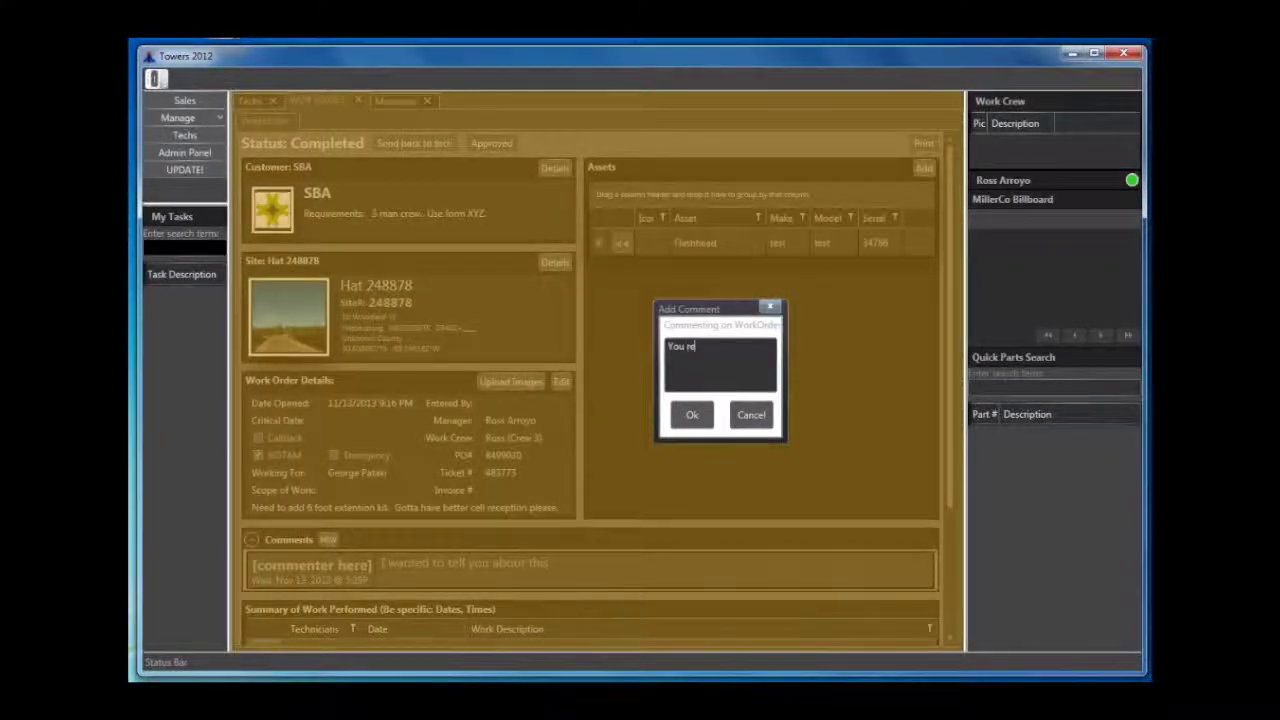
{"action": "left_click", "coordinate": [692, 414]}
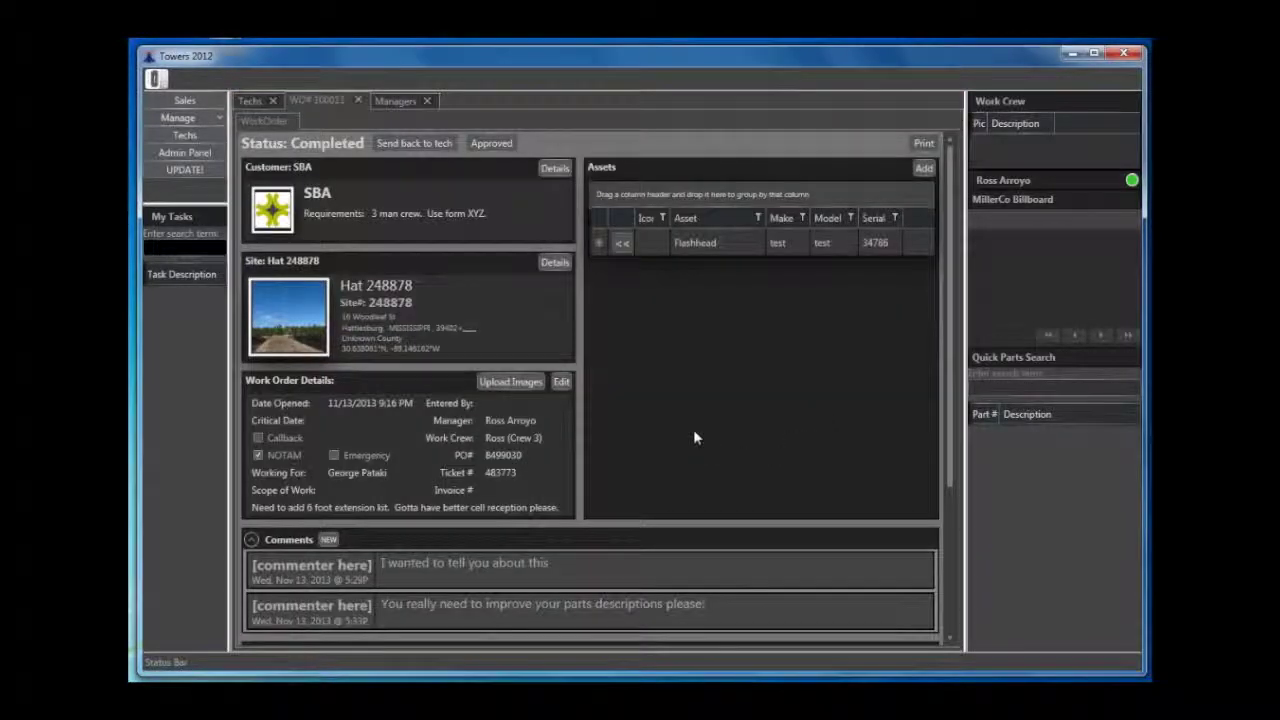
- Open the SBA work order for the Hattiesburg site from the technician's Revisit list
{"action": "left_click", "coordinate": [185, 137]}
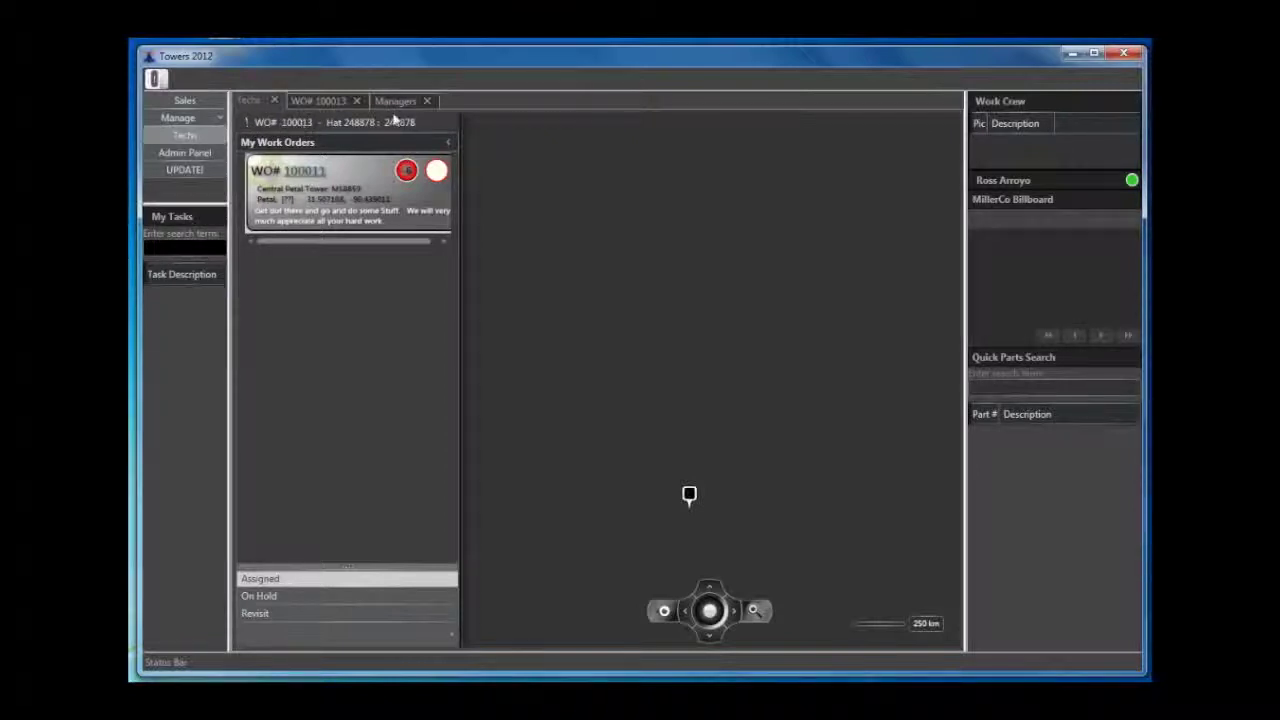
{"action": "left_click", "coordinate": [256, 613]}
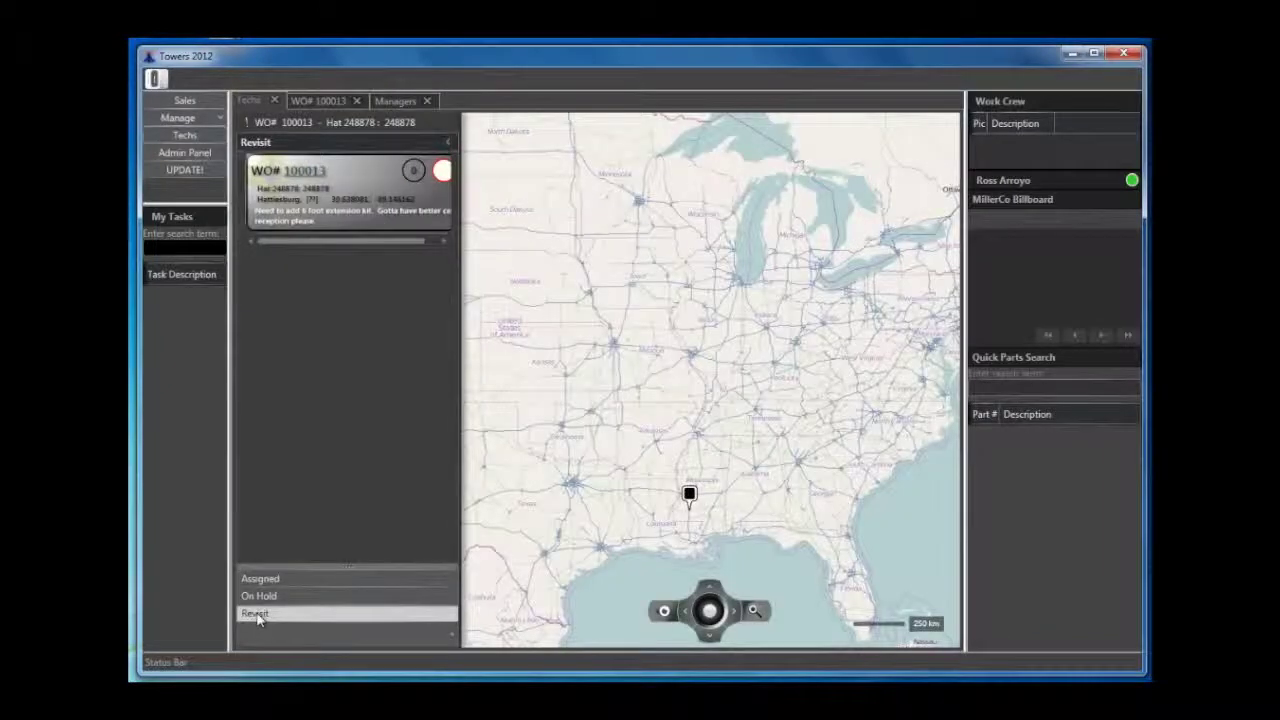
{"action": "left_click", "coordinate": [301, 174]}
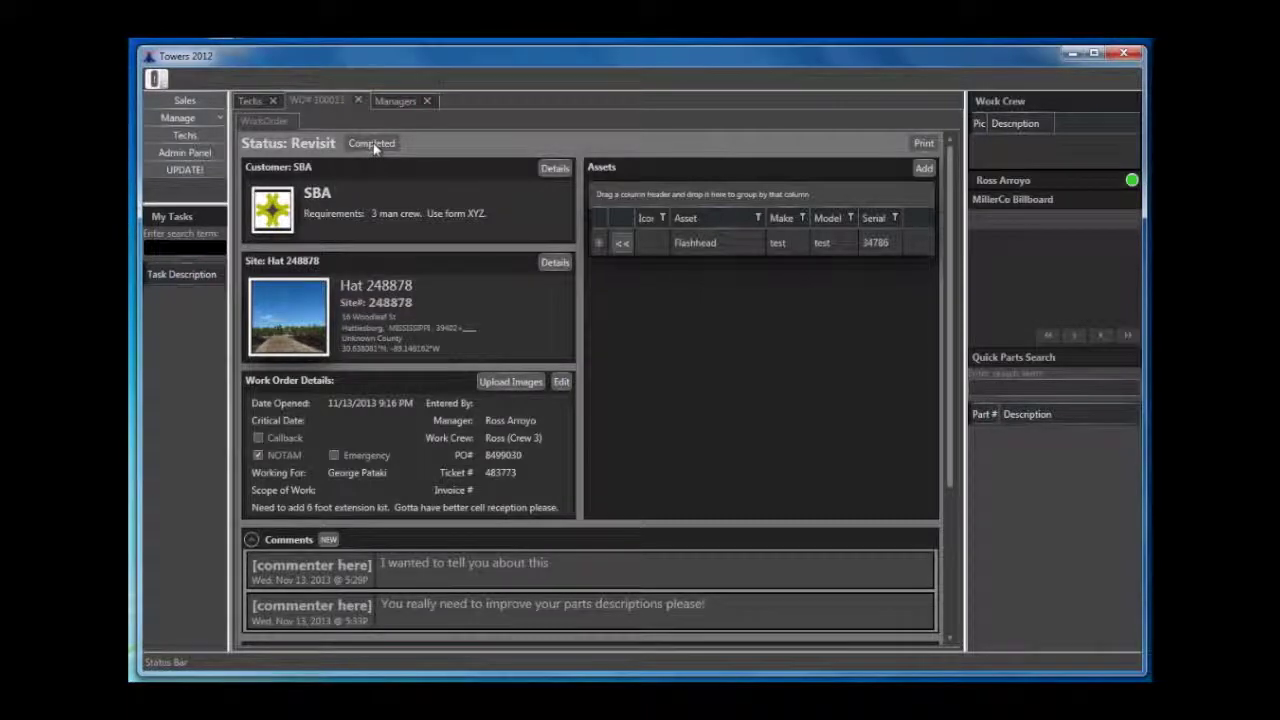
- Show the technician's On Hold work orders and widen the map area by shrinking the Work Crew and parts search area
{"action": "left_click", "coordinate": [250, 101]}
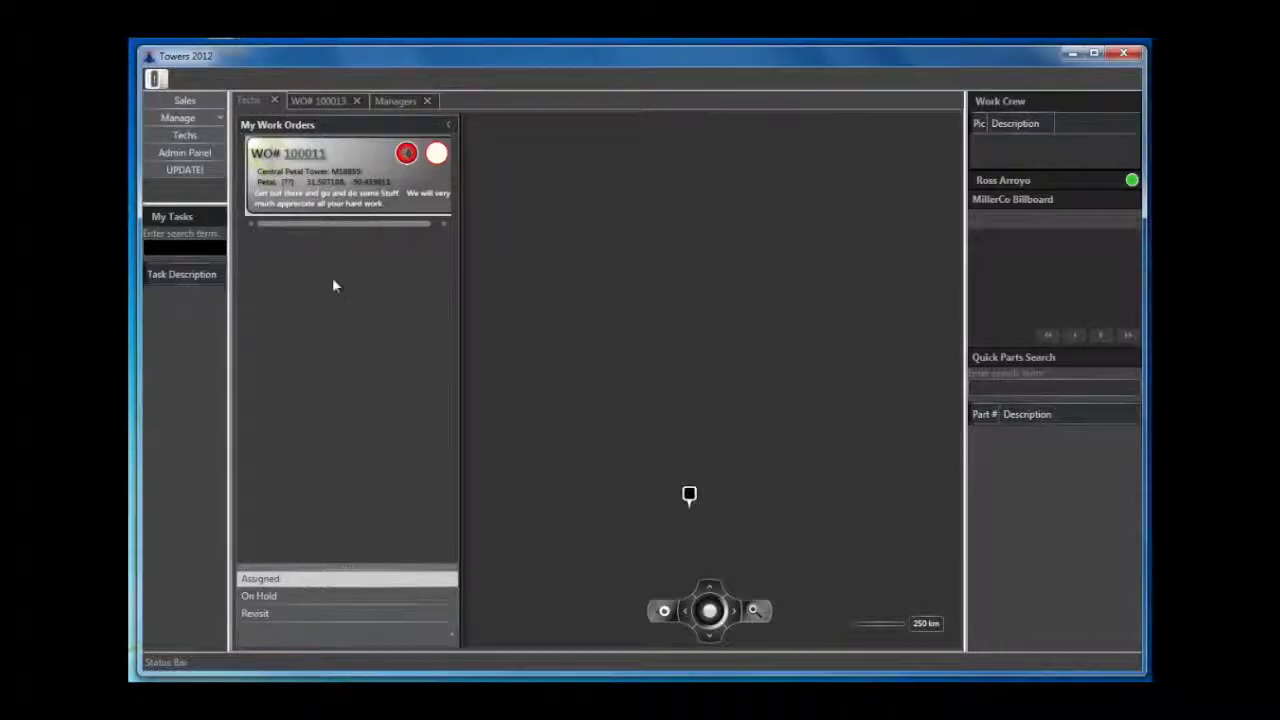
{"action": "left_click", "coordinate": [260, 596]}
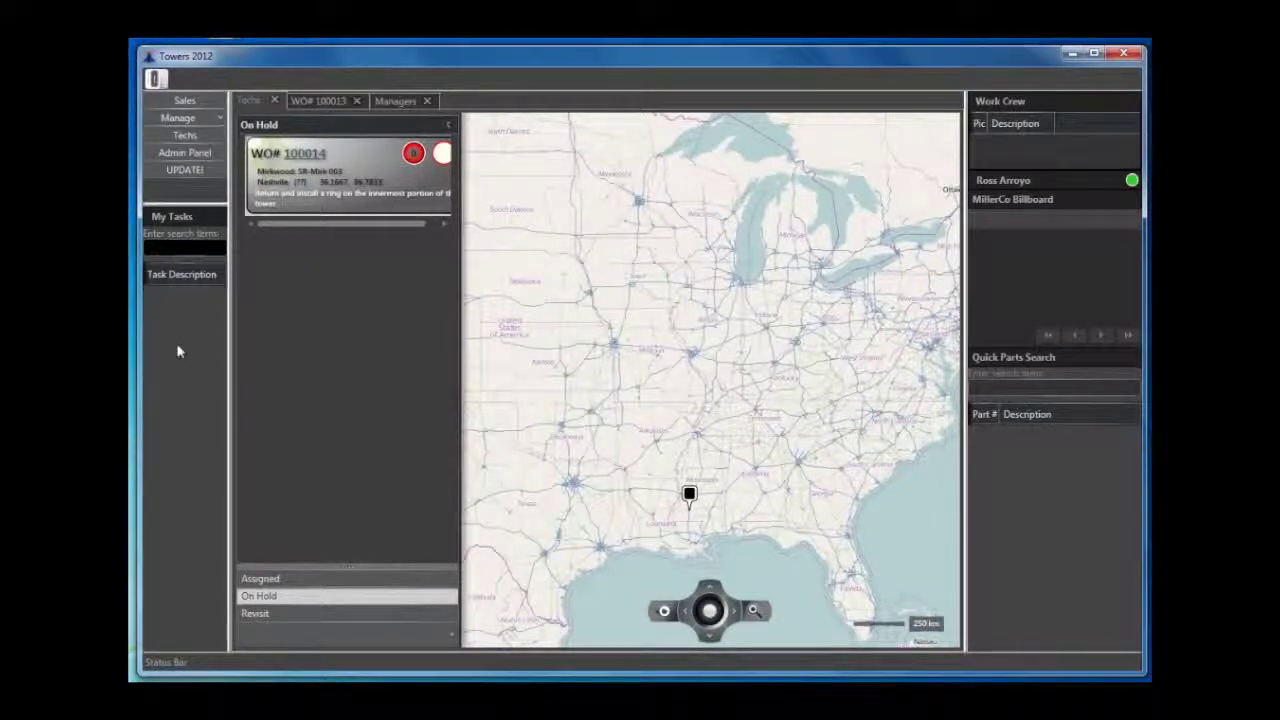
{"action": "left_click", "coordinate": [185, 135]}
{"action": "left_click_drag", "start_coordinate": [966, 345], "coordinate": [1120, 370]}
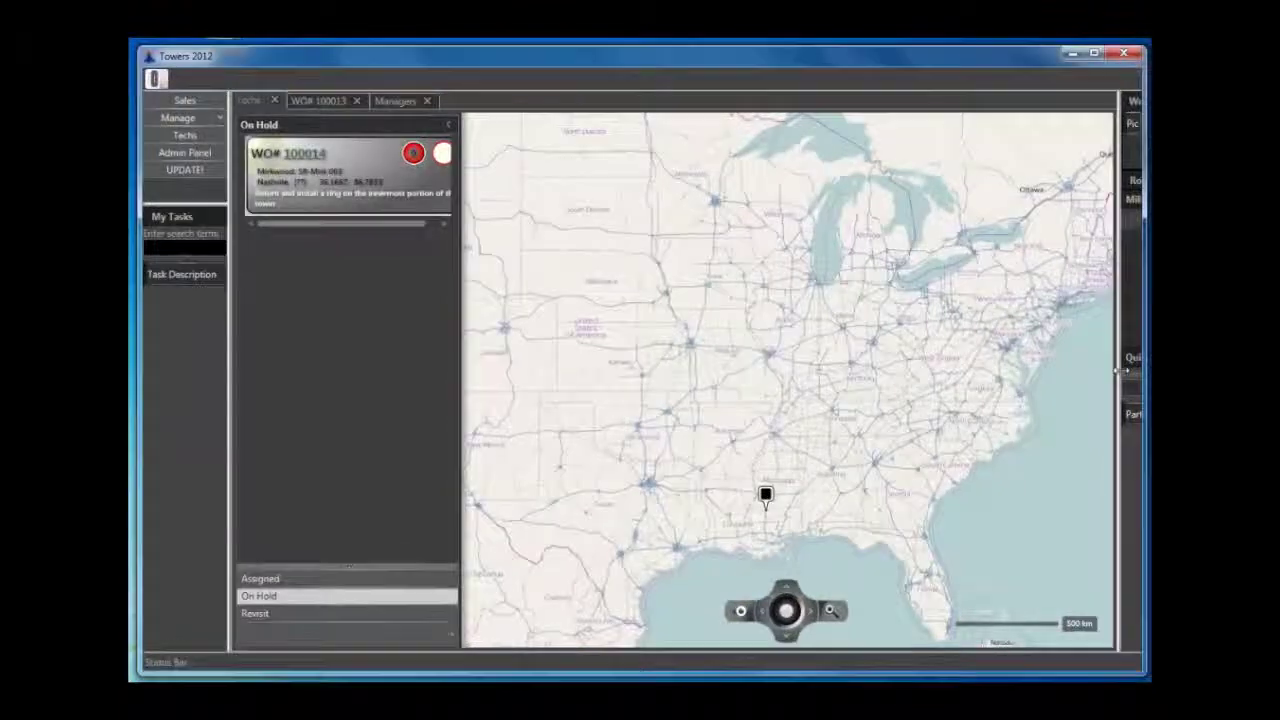